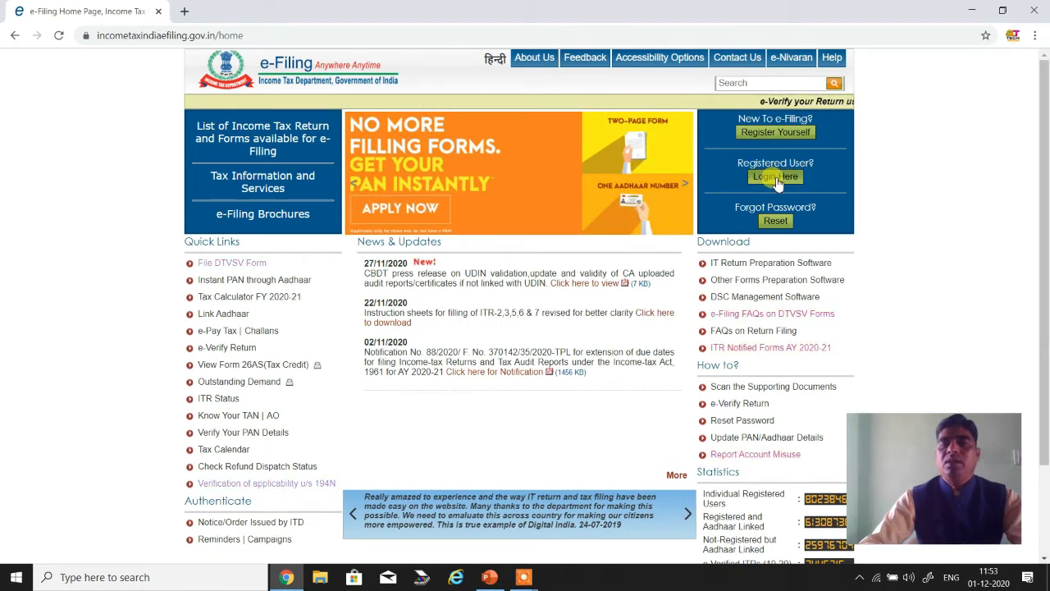
- Open the registered-user login page, enter the displayed captcha code, and log in with the prefilled credentials
{"action": "left_click", "coordinate": [775, 183]}
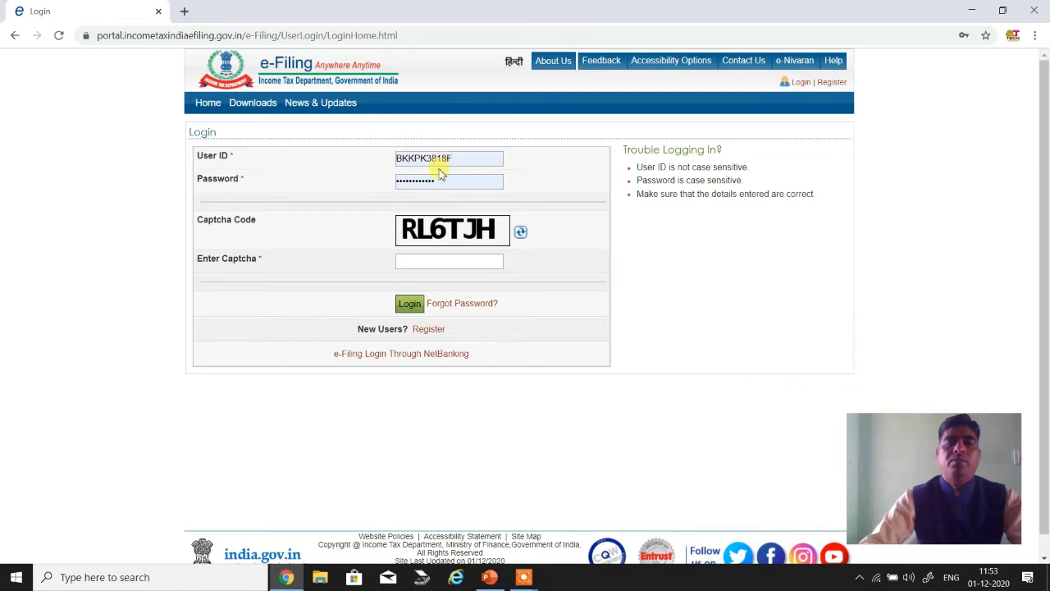
{"action": "left_click", "coordinate": [418, 261]}
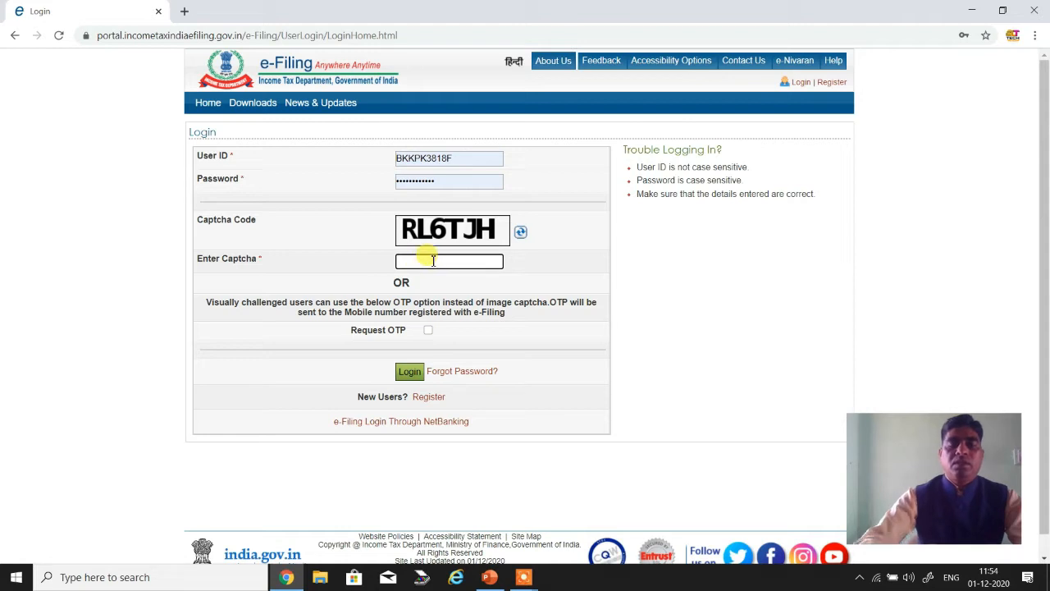
{"action": "type", "text": "R"}
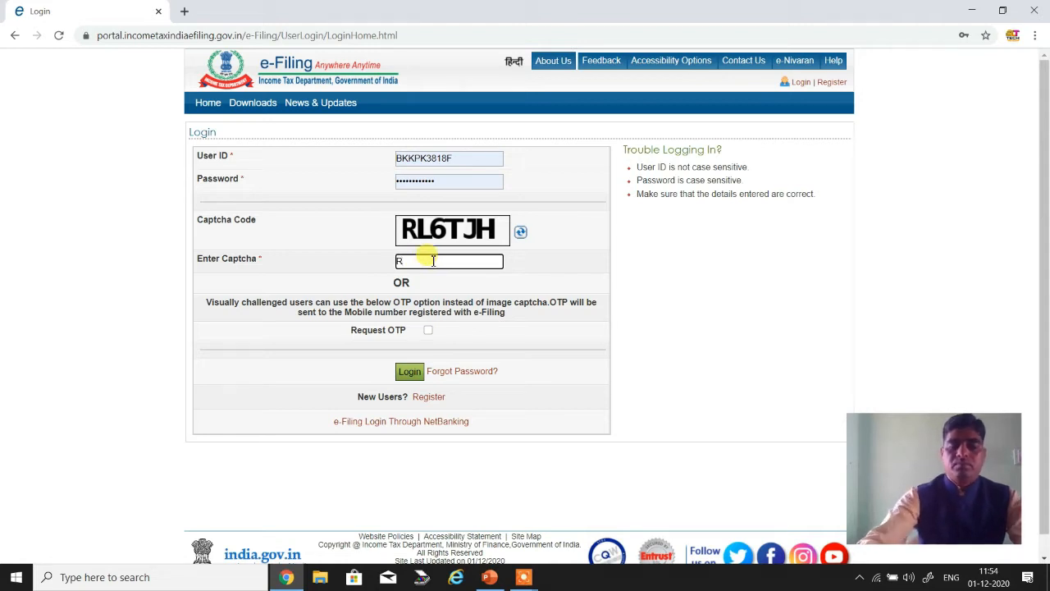
{"action": "type", "text": "L6"}
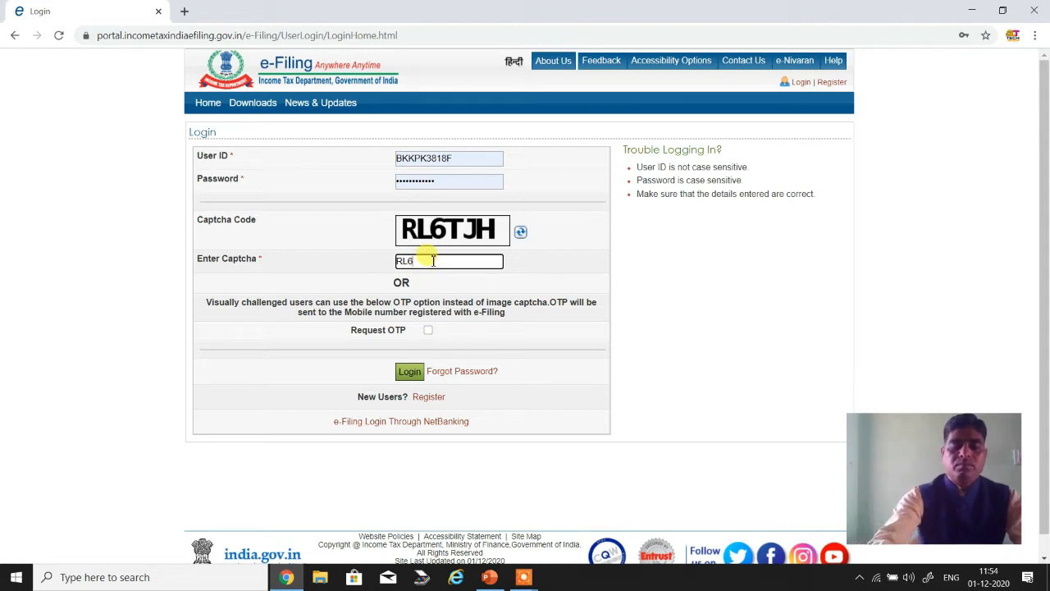
{"action": "type", "text": "TJH"}
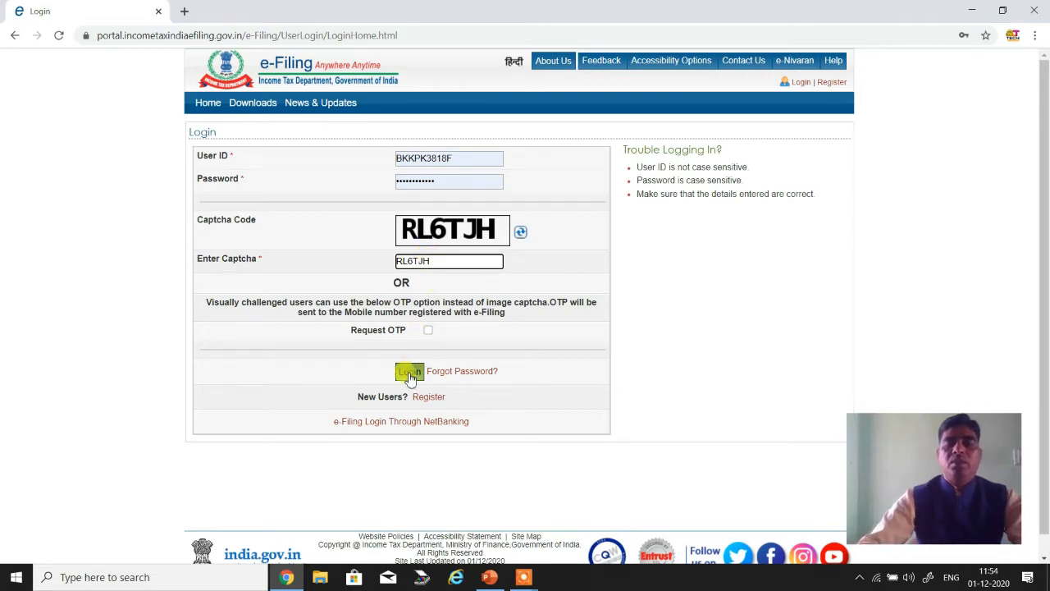
{"action": "left_click", "coordinate": [410, 376]}
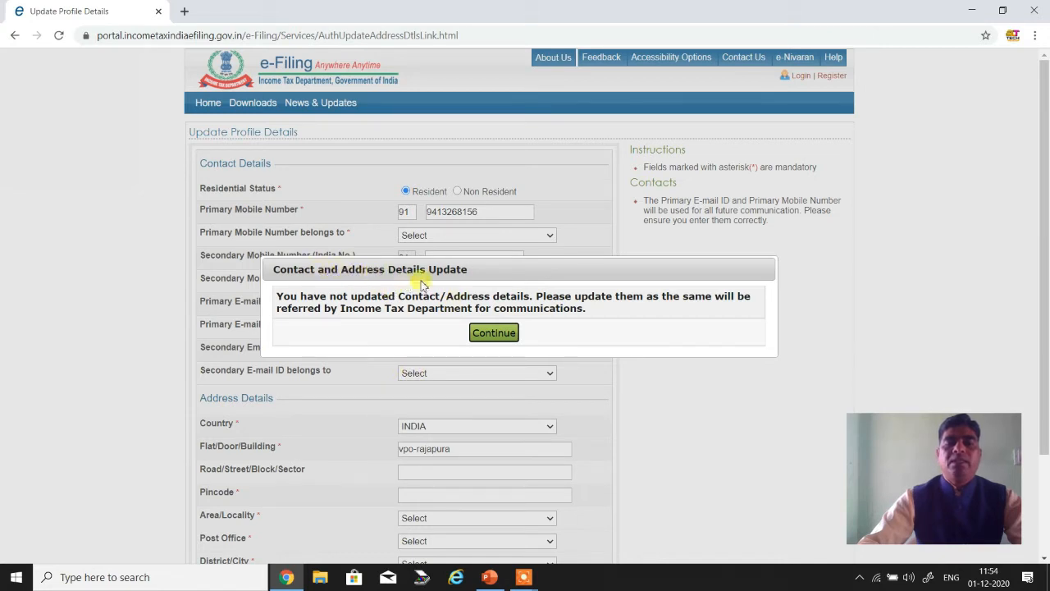
- Dismiss the contact and address update notice and skip updating the profile details
{"action": "left_click", "coordinate": [494, 332]}
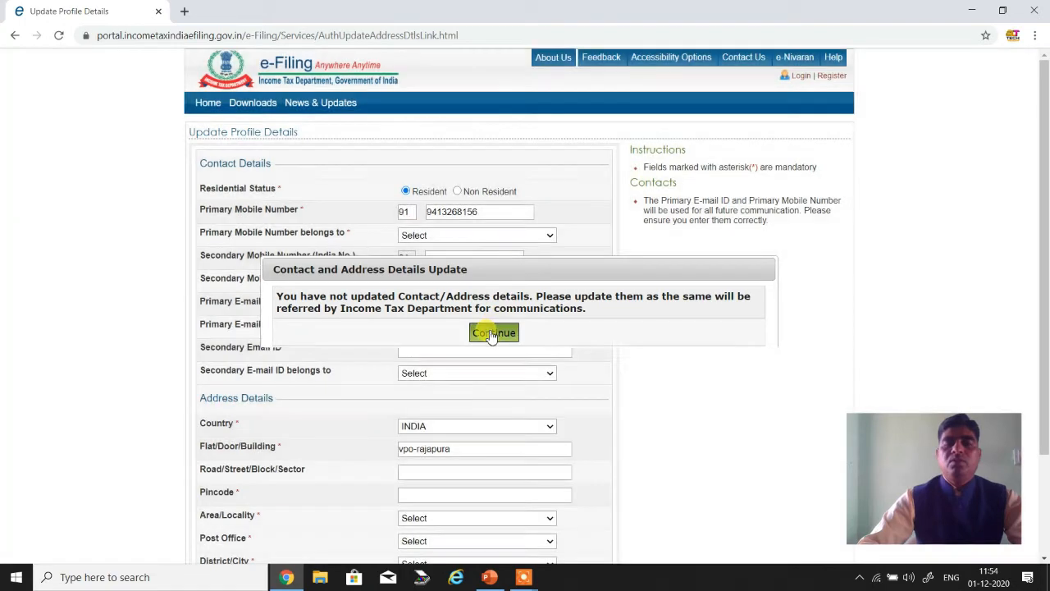
{"action": "scroll", "coordinate": [490, 331], "scroll_direction": "down", "scroll_amount": 3}
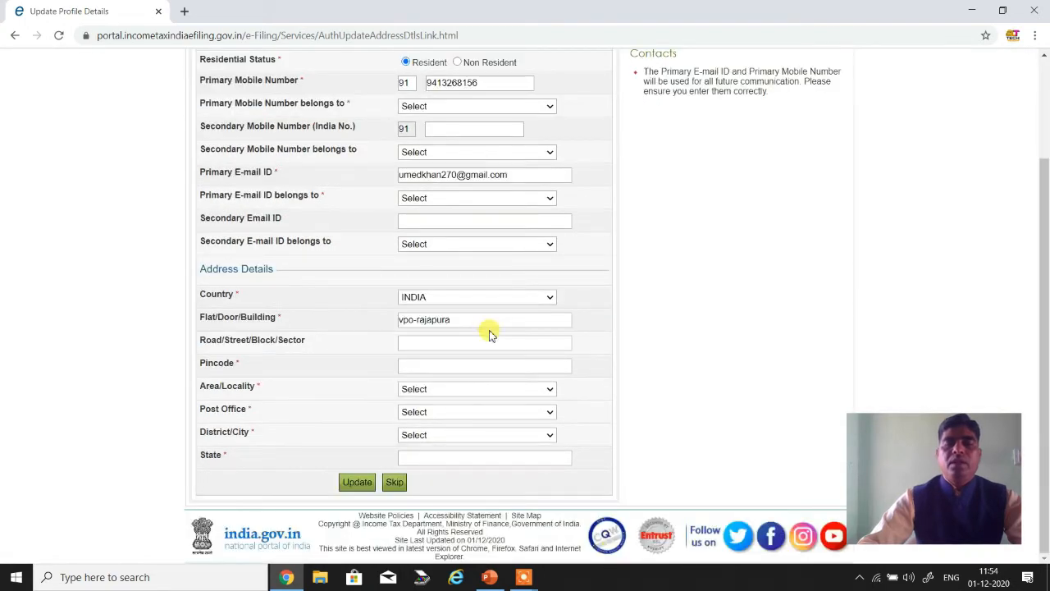
{"action": "scroll", "coordinate": [489, 334], "scroll_direction": "up", "scroll_amount": 2}
{"action": "scroll", "coordinate": [490, 333], "scroll_direction": "down", "scroll_amount": 3}
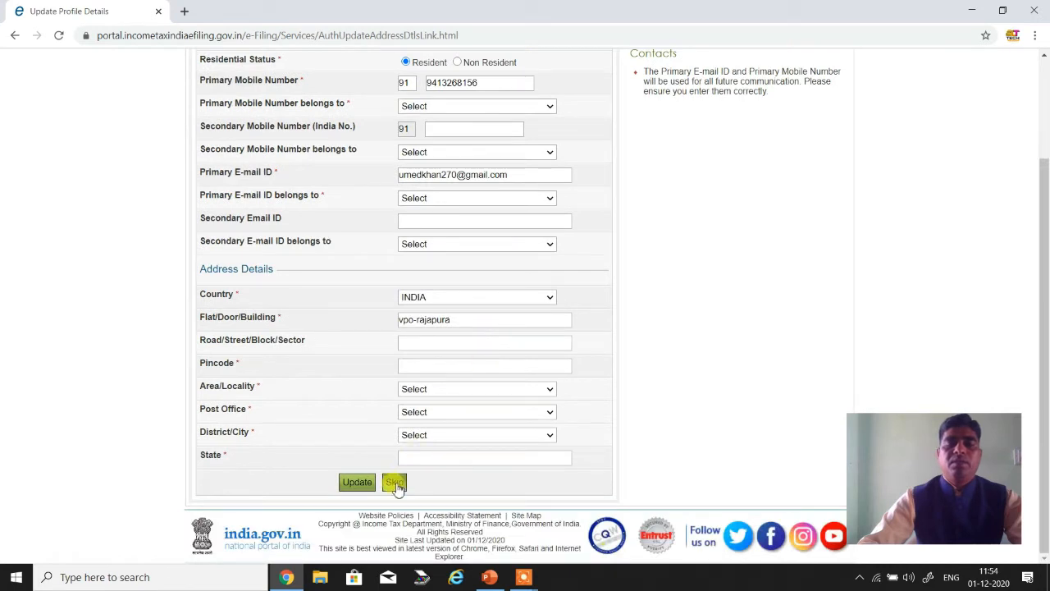
{"action": "left_click", "coordinate": [395, 483]}
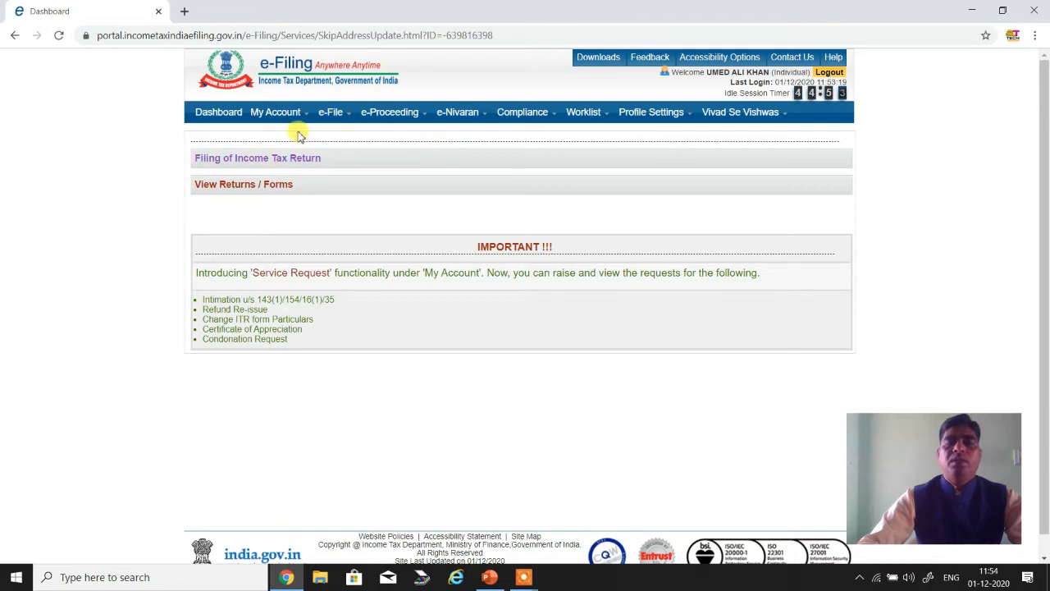
- Start online Income Tax Form No. 10E (relief u/s 89) for assessment year 2020-21, using Prepare and Submit Online as the submission mode
{"action": "mouse_move", "coordinate": [329, 113]}
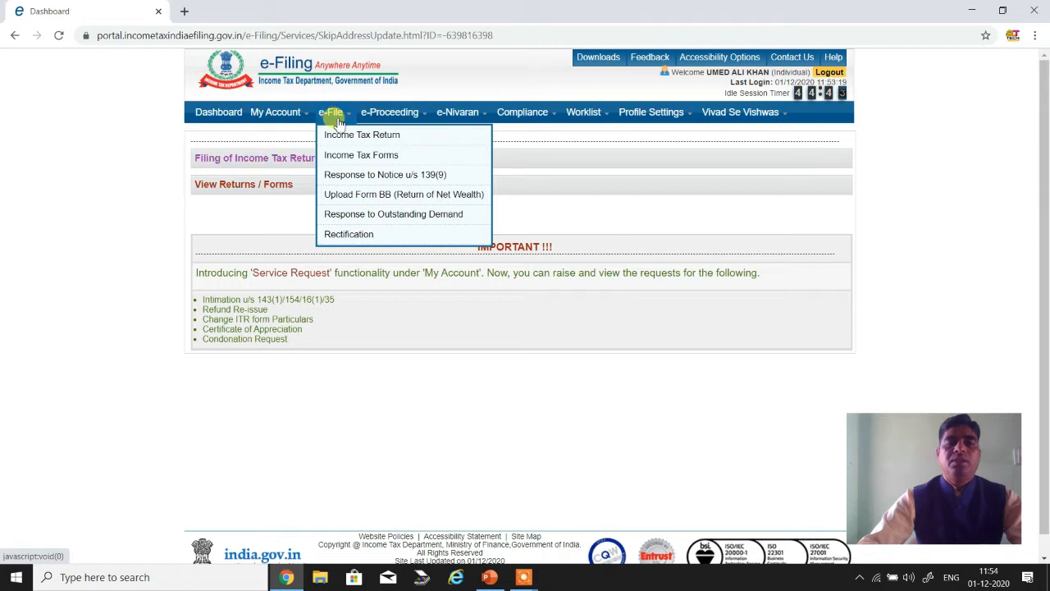
{"action": "left_click", "coordinate": [360, 160]}
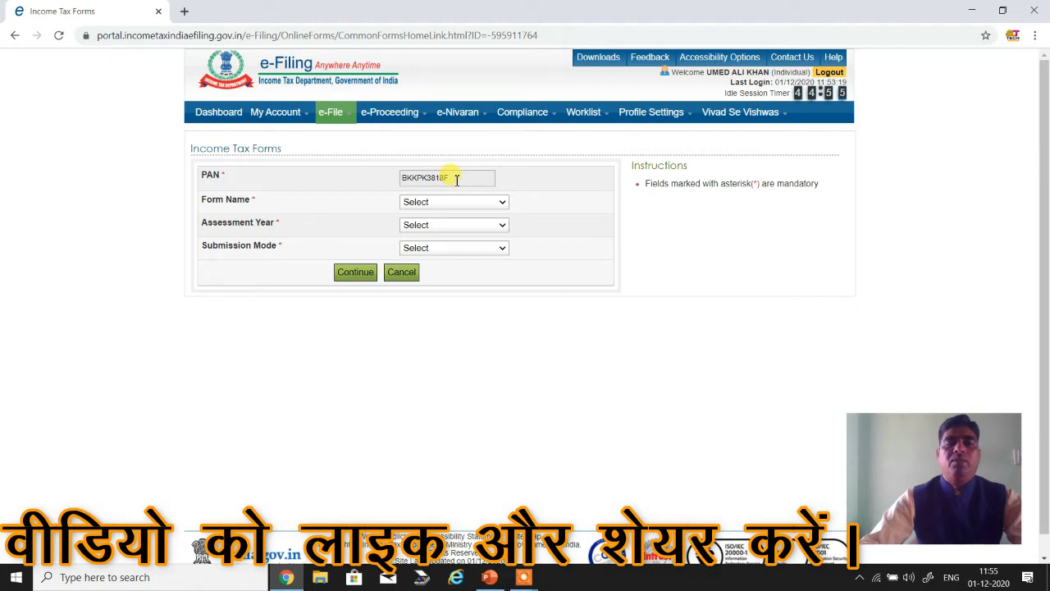
{"action": "left_click", "coordinate": [438, 203]}
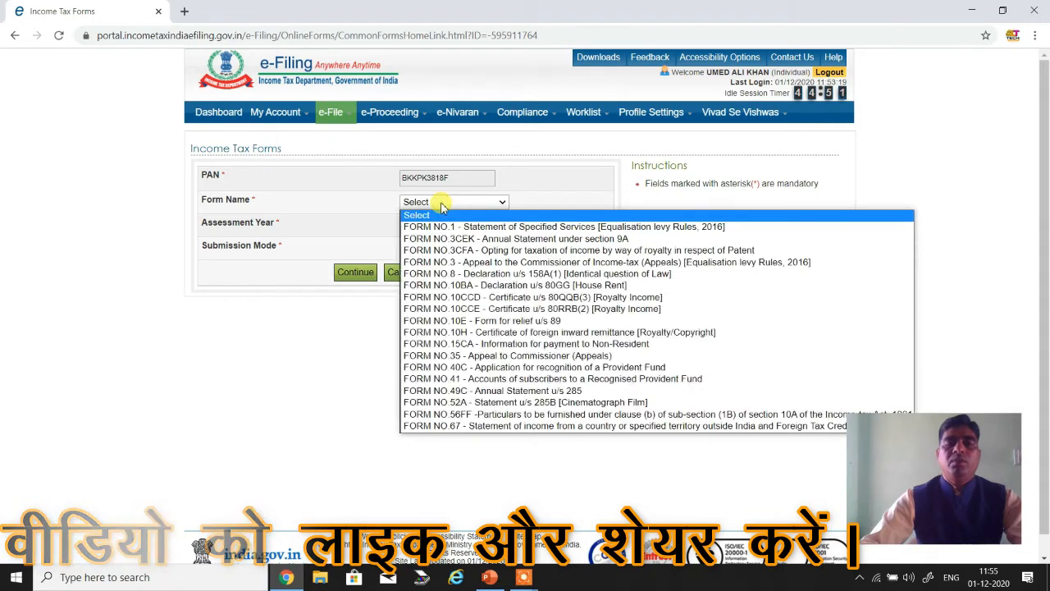
{"action": "left_click", "coordinate": [459, 321]}
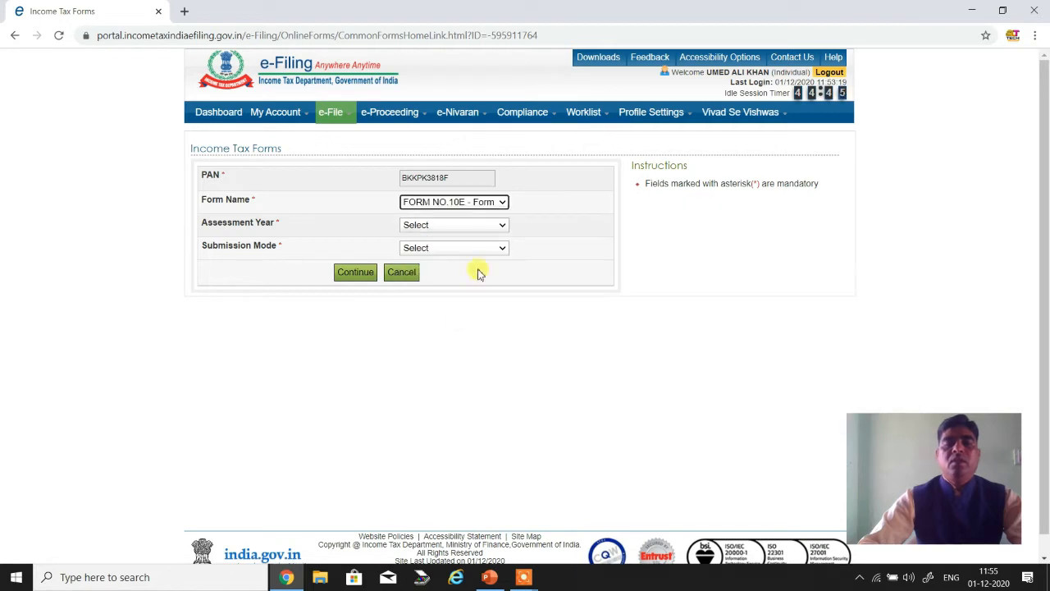
{"action": "left_click", "coordinate": [478, 229]}
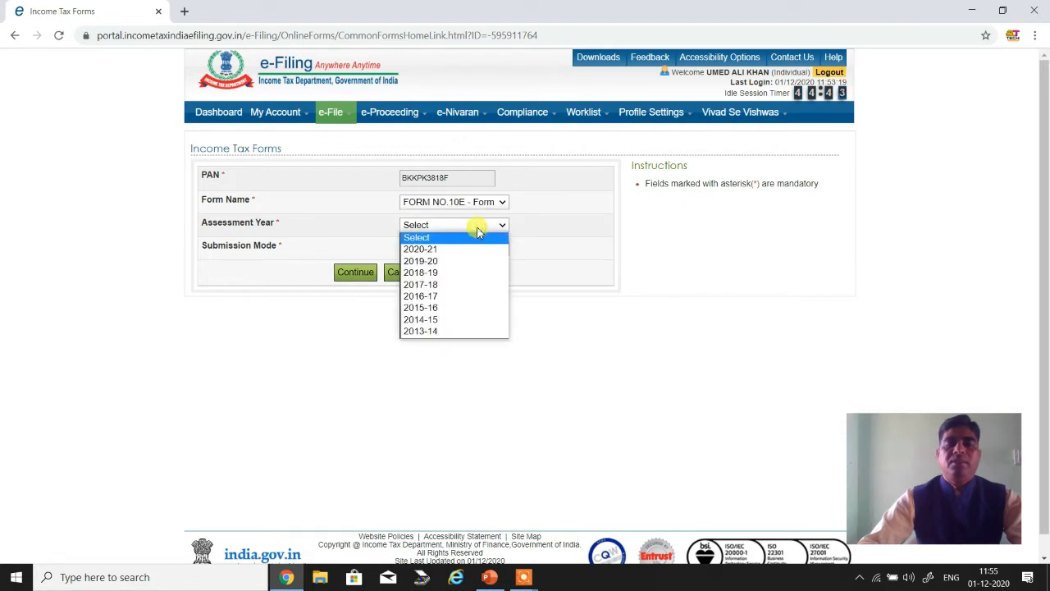
{"action": "left_click", "coordinate": [442, 250]}
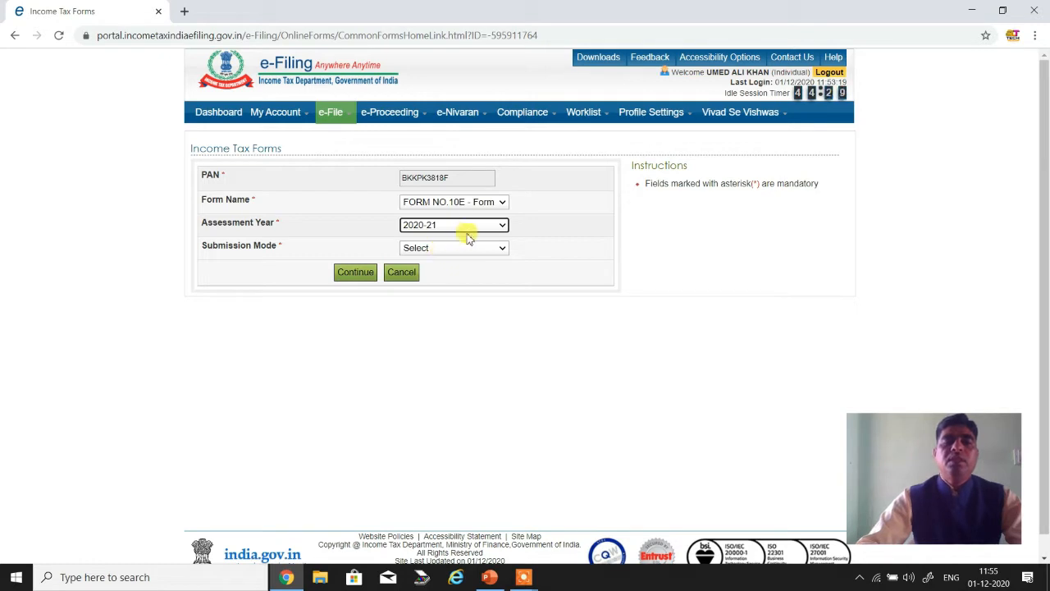
{"action": "left_click", "coordinate": [446, 248]}
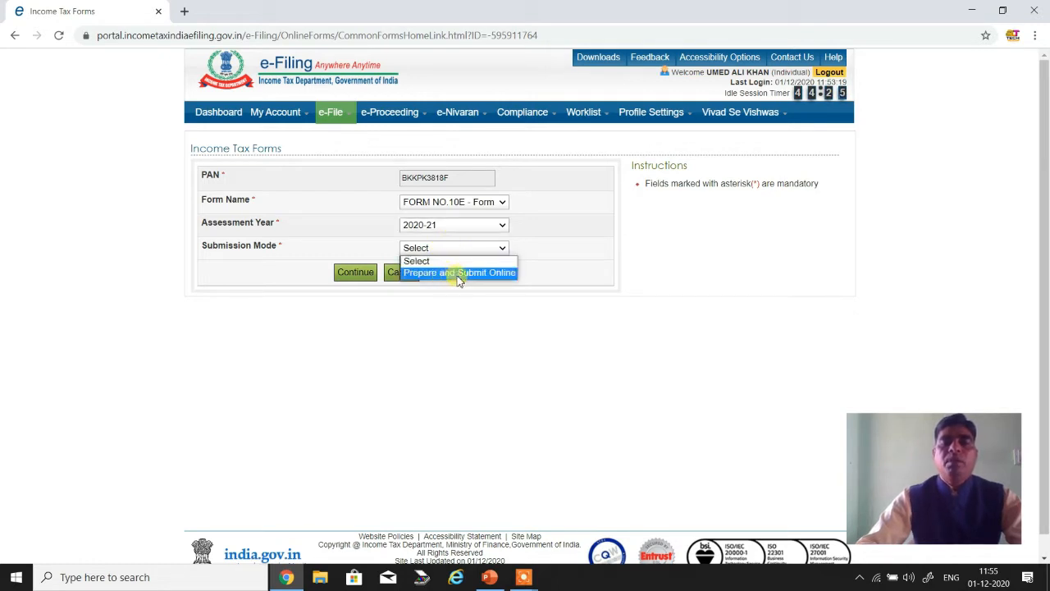
{"action": "left_click", "coordinate": [459, 273]}
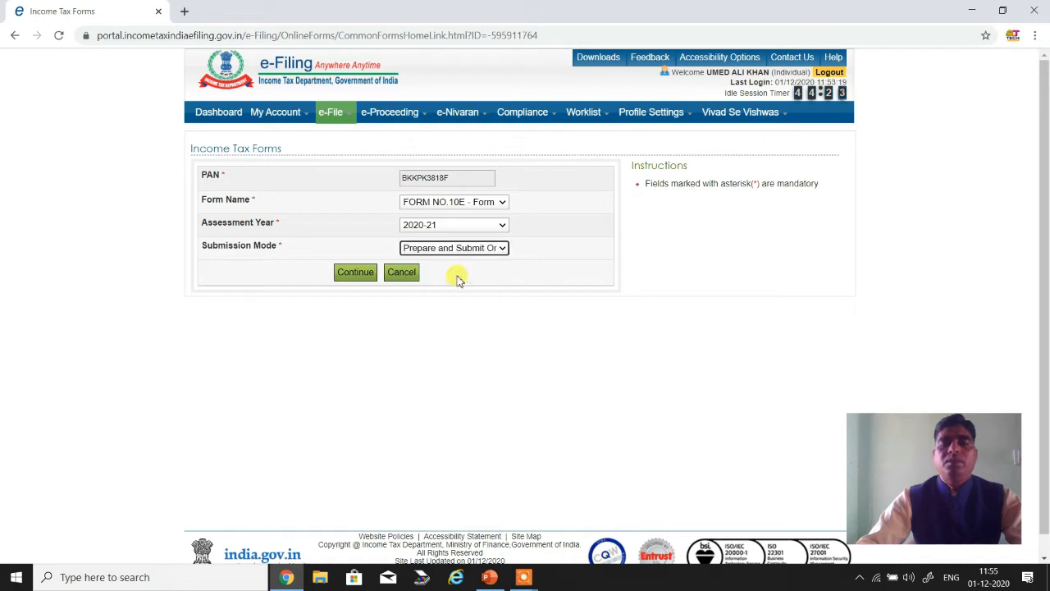
{"action": "left_click", "coordinate": [357, 275]}
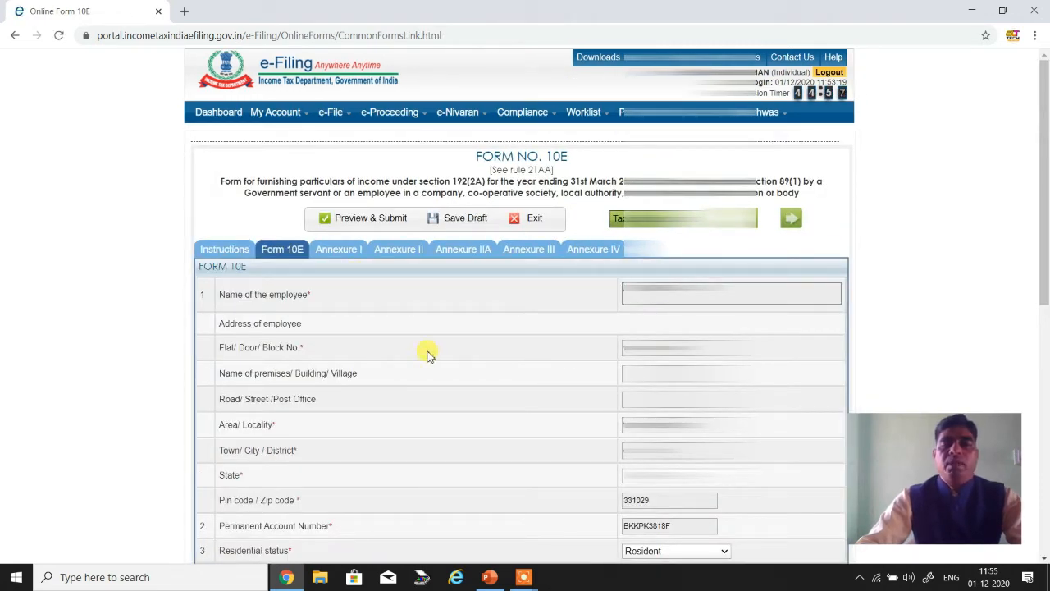
- View the general instructions for filling in Form 10E
{"action": "scroll", "coordinate": [430, 356], "scroll_direction": "down", "scroll_amount": 1}
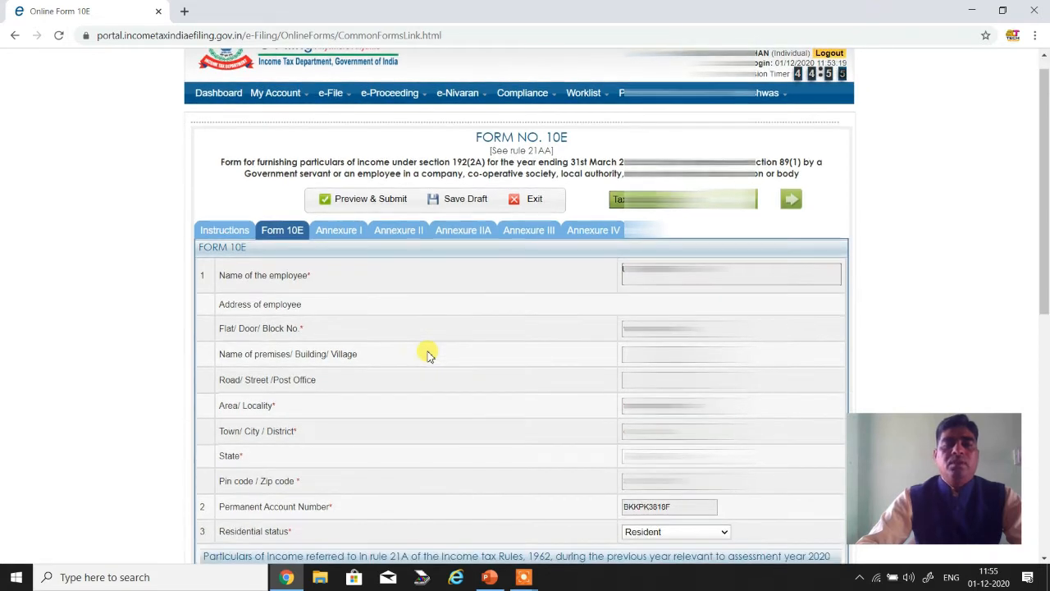
{"action": "left_click", "coordinate": [226, 238]}
{"action": "left_click", "coordinate": [225, 232]}
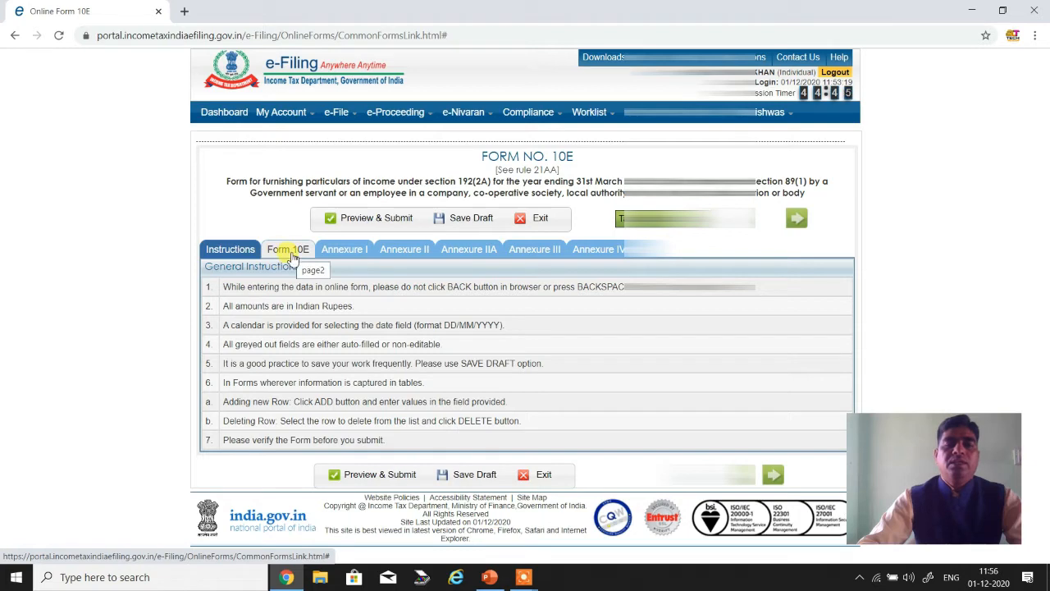
- Return to the Form 10E section and set the employee's residential status to Resident
{"action": "left_click", "coordinate": [289, 250]}
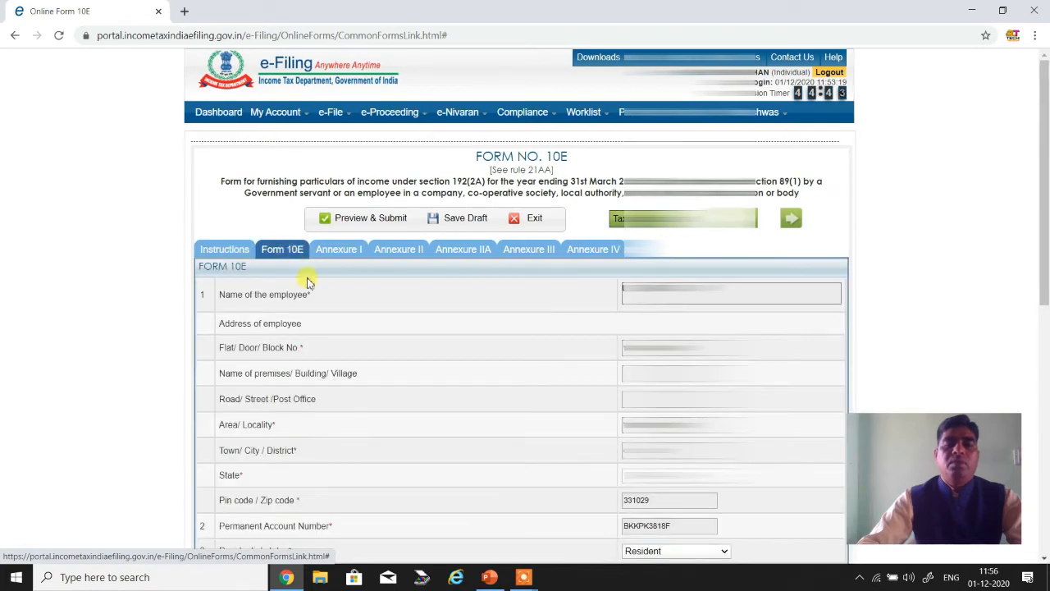
{"action": "scroll", "coordinate": [332, 296], "scroll_direction": "down", "scroll_amount": 3}
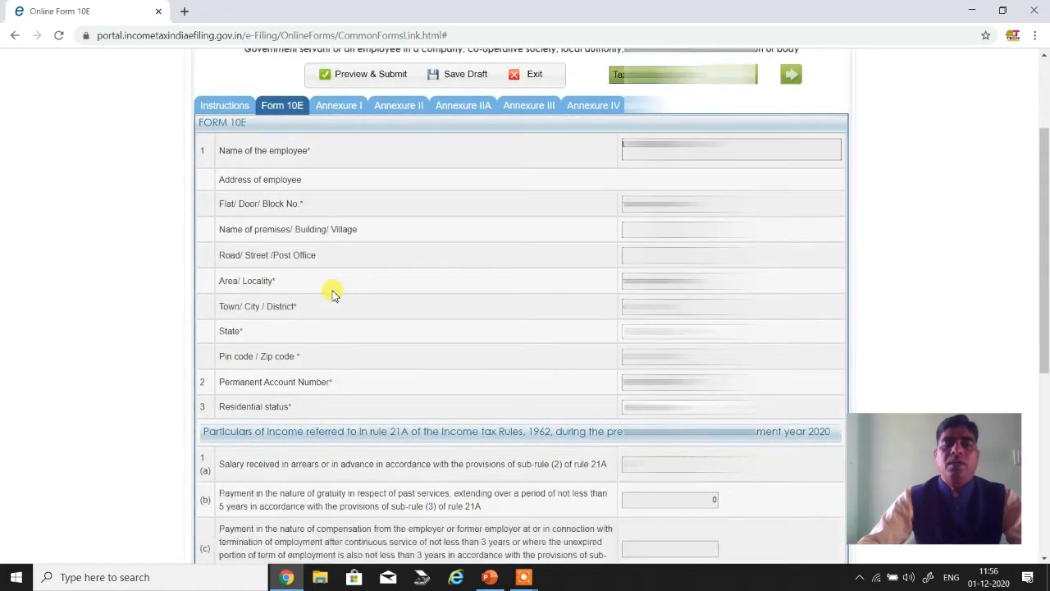
{"action": "scroll", "coordinate": [332, 293], "scroll_direction": "down", "scroll_amount": 1}
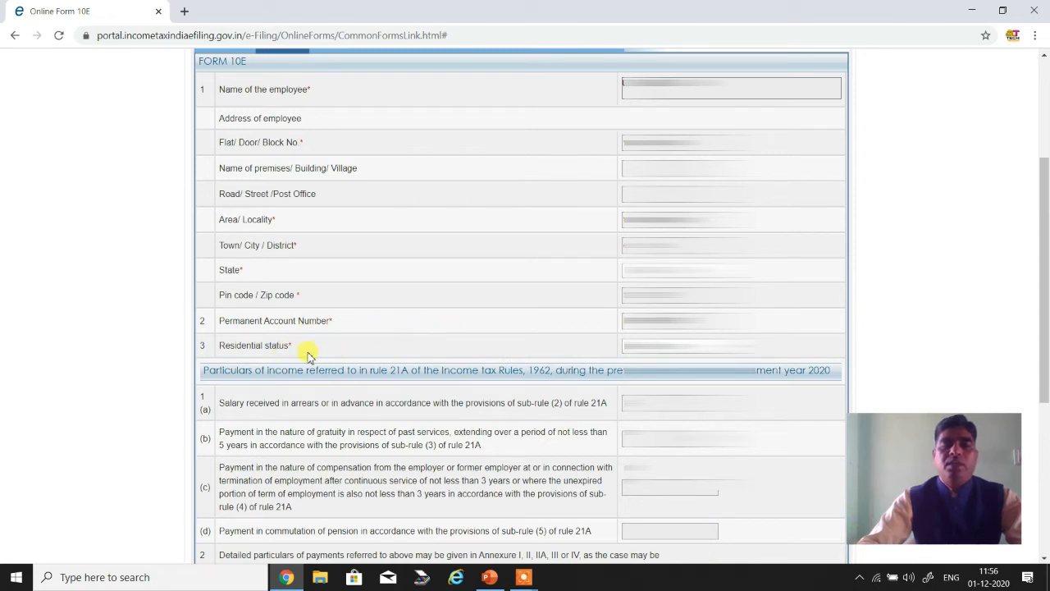
{"action": "left_click", "coordinate": [673, 345]}
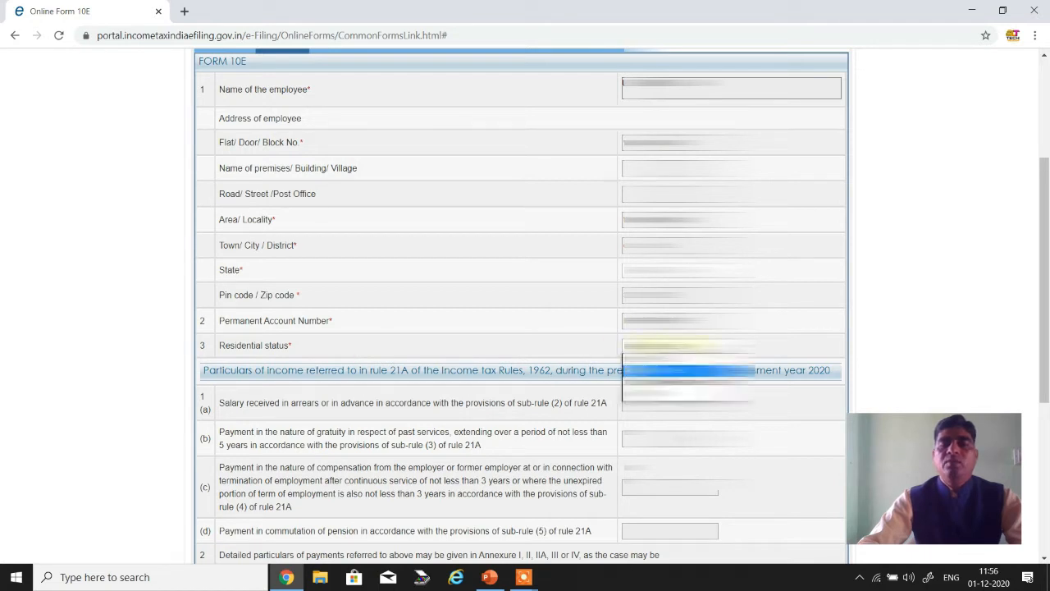
{"action": "left_click", "coordinate": [658, 367]}
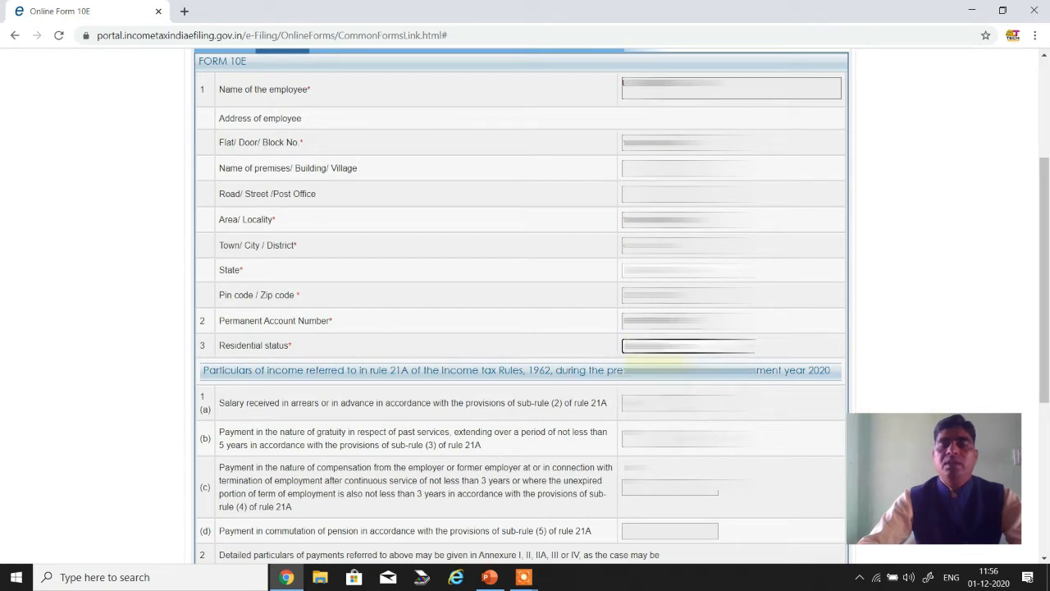
- Choose Annexure-I in row 1 of the annexures table for detailed payment particulars and tick that row
{"action": "scroll", "coordinate": [522, 403], "scroll_direction": "down", "scroll_amount": 2}
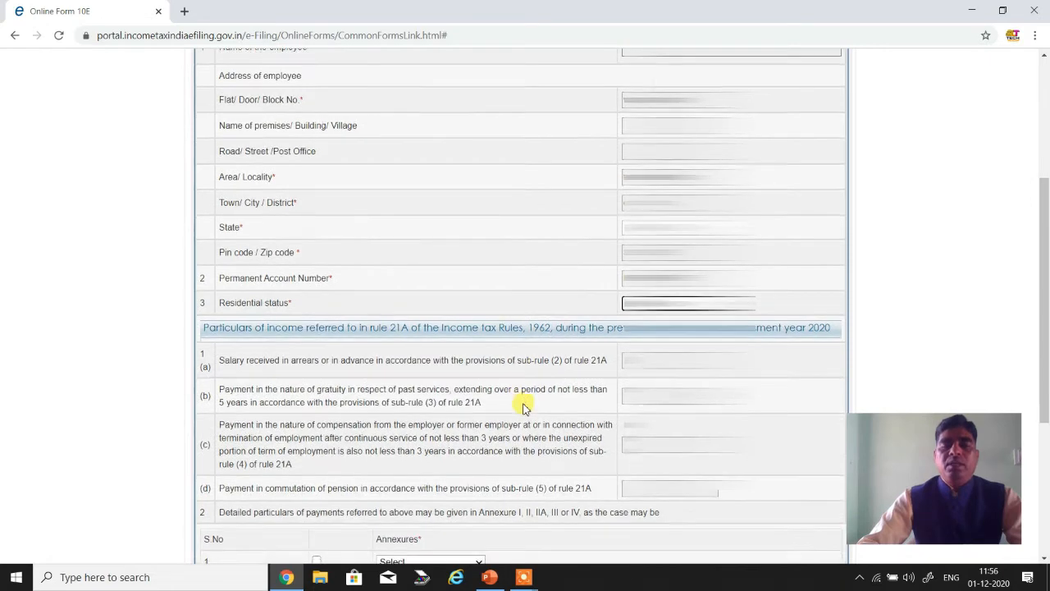
{"action": "scroll", "coordinate": [523, 408], "scroll_direction": "down", "scroll_amount": 1}
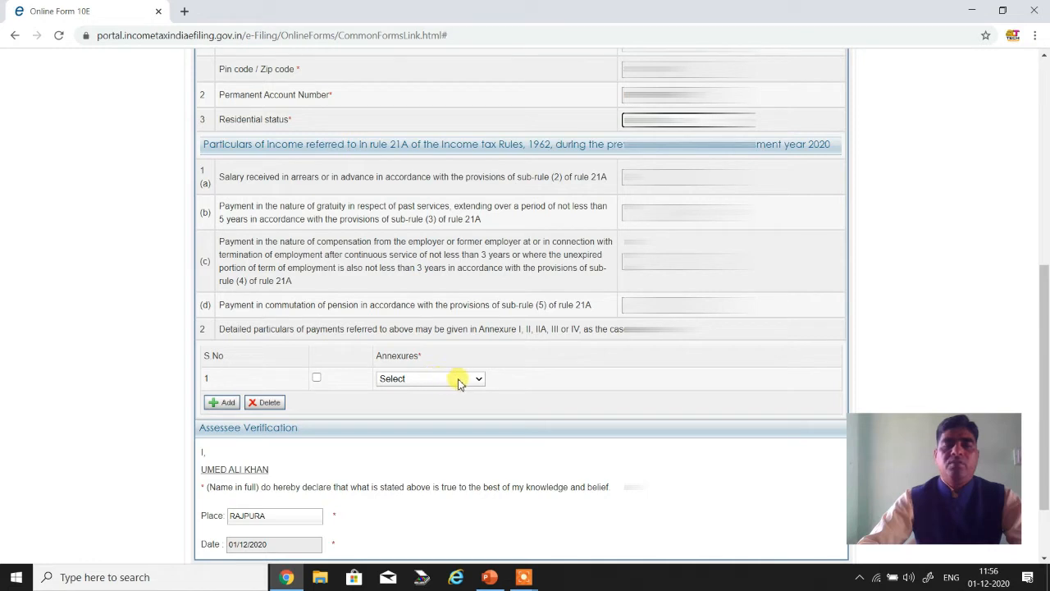
{"action": "left_click", "coordinate": [459, 380]}
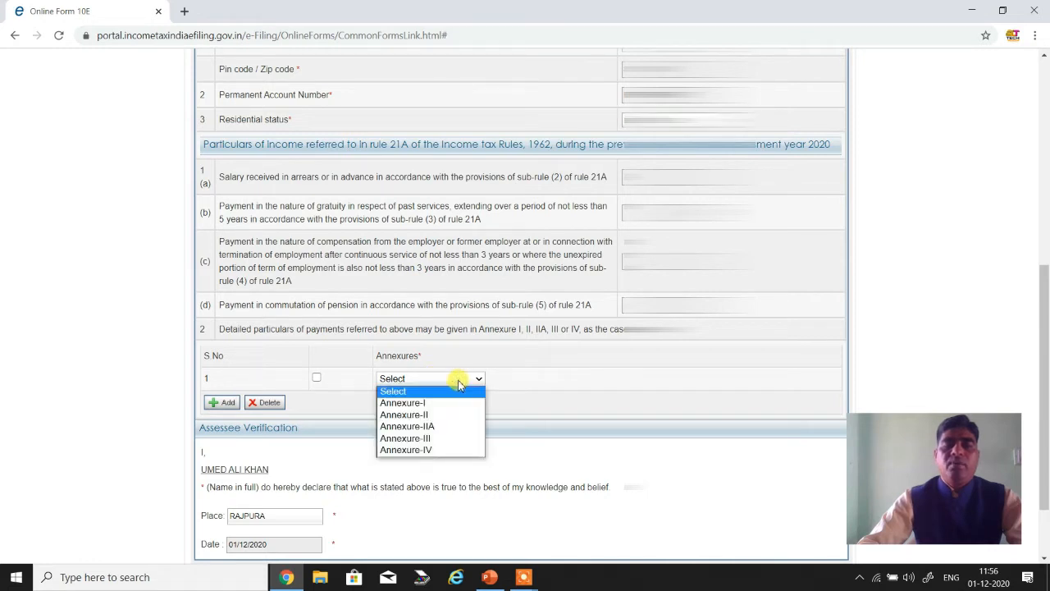
{"action": "left_click", "coordinate": [426, 404]}
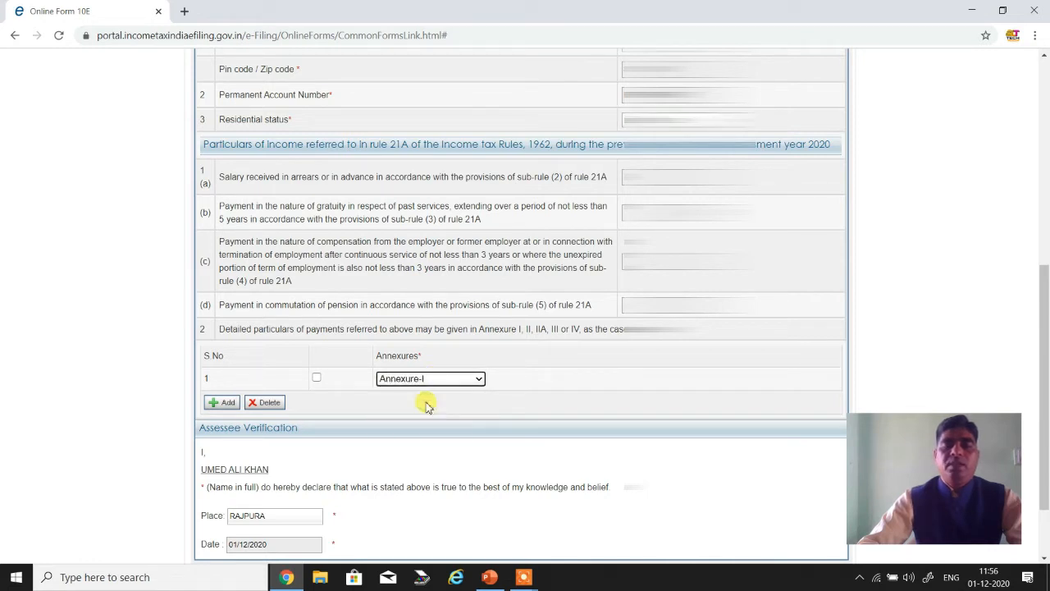
{"action": "left_click", "coordinate": [315, 378]}
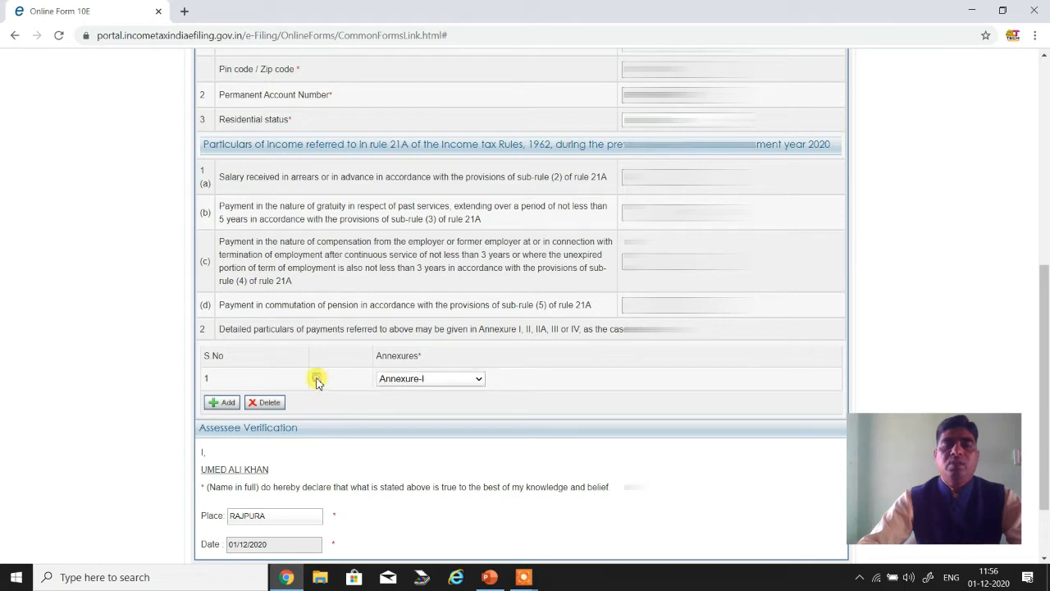
- Save the form as a draft and open the Annexure I section for arrears or advance salary
{"action": "scroll", "coordinate": [263, 464], "scroll_direction": "down", "scroll_amount": 1}
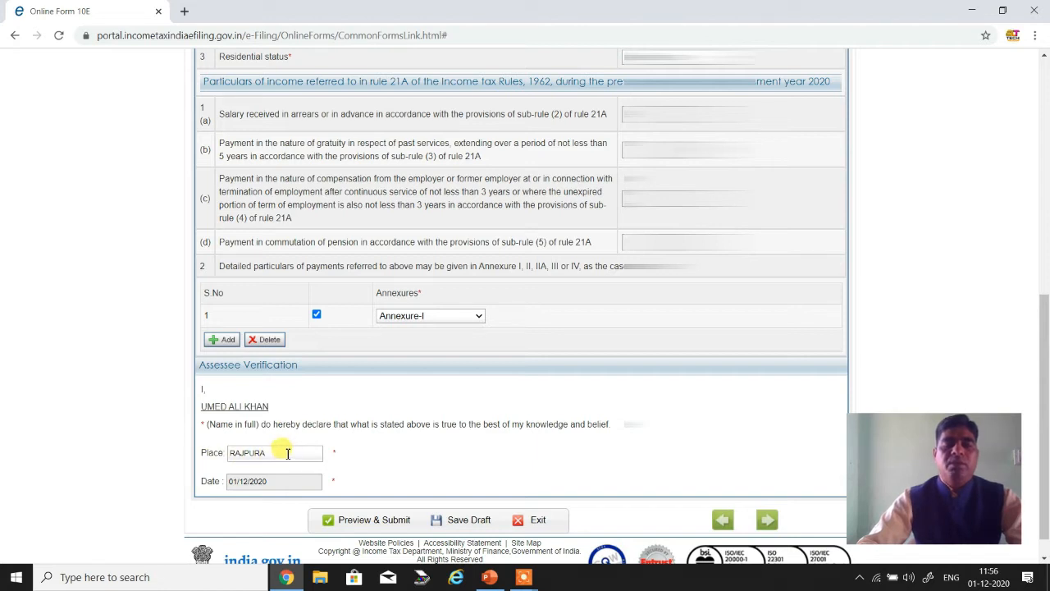
{"action": "left_click", "coordinate": [467, 521]}
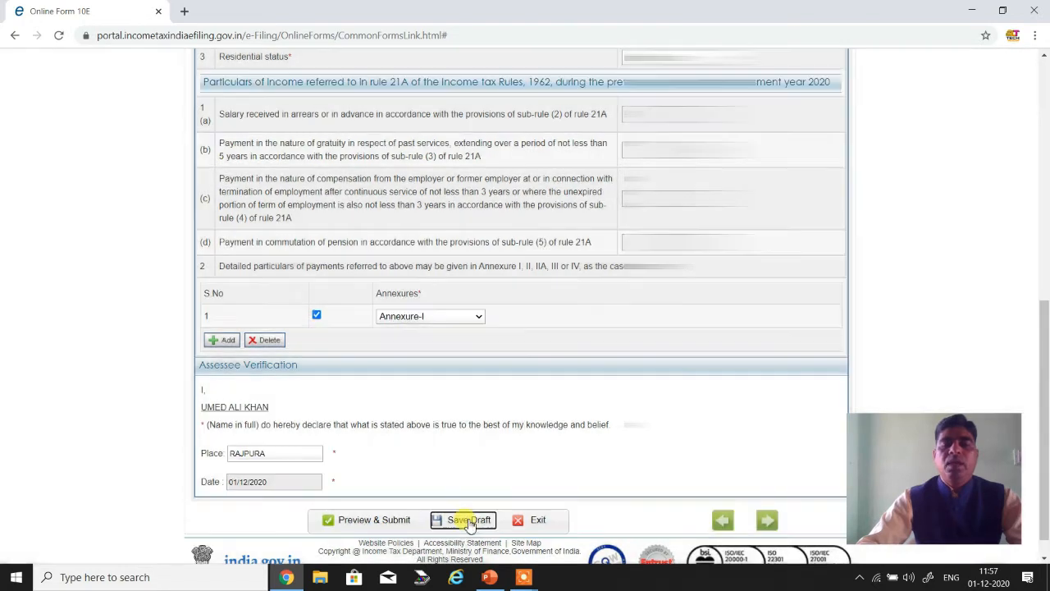
{"action": "scroll", "coordinate": [513, 356], "scroll_direction": "up", "scroll_amount": 3}
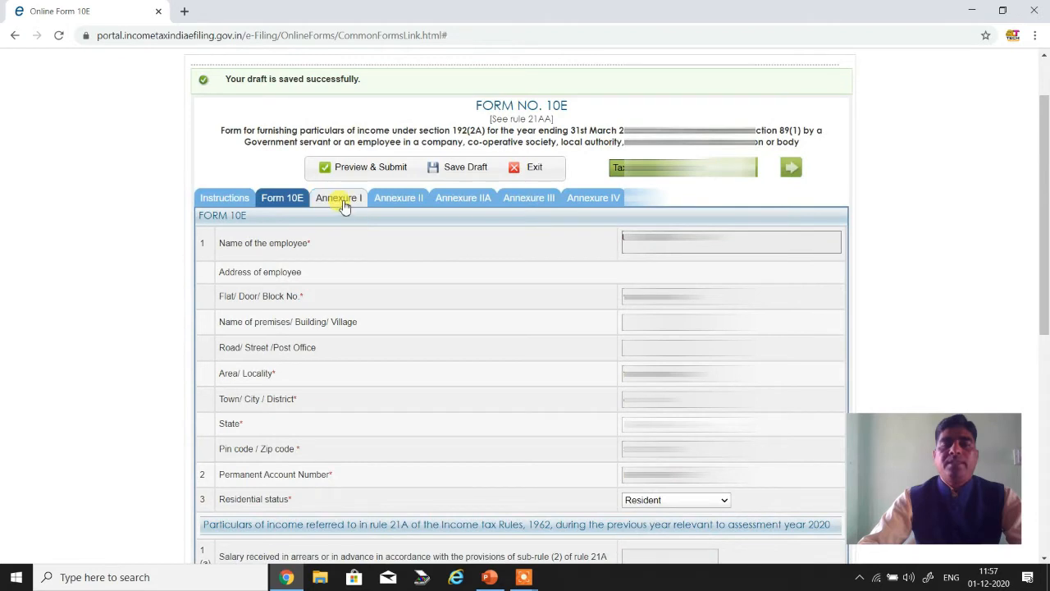
{"action": "left_click", "coordinate": [343, 200]}
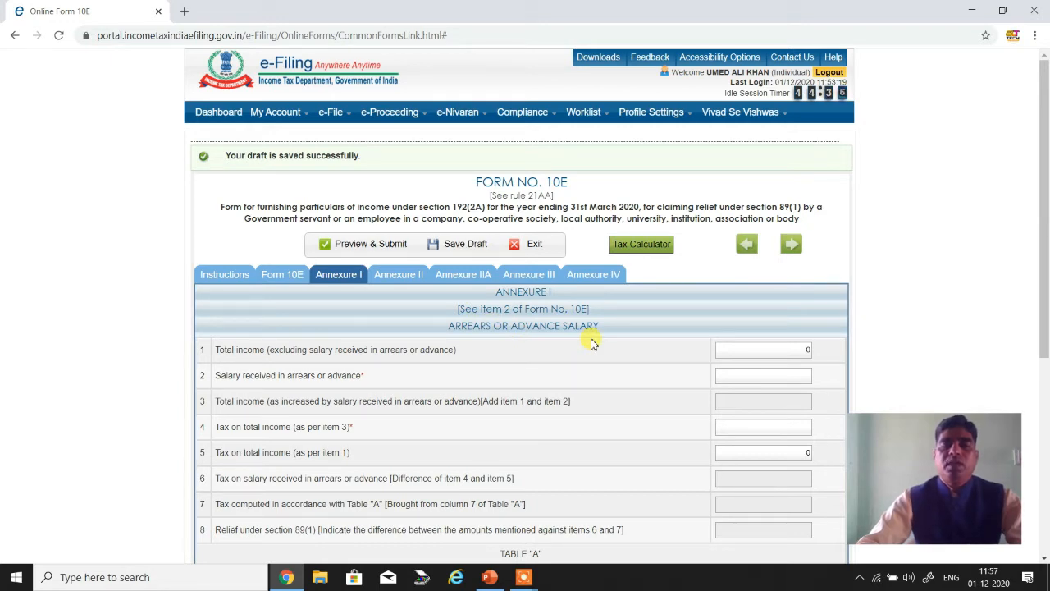
- Using the PowerPoint example slide's figures, enter 1000000 as total income excluding arrears and 100000 as salary received in arrears in Annexure I
{"action": "scroll", "coordinate": [592, 342], "scroll_direction": "down", "scroll_amount": 3}
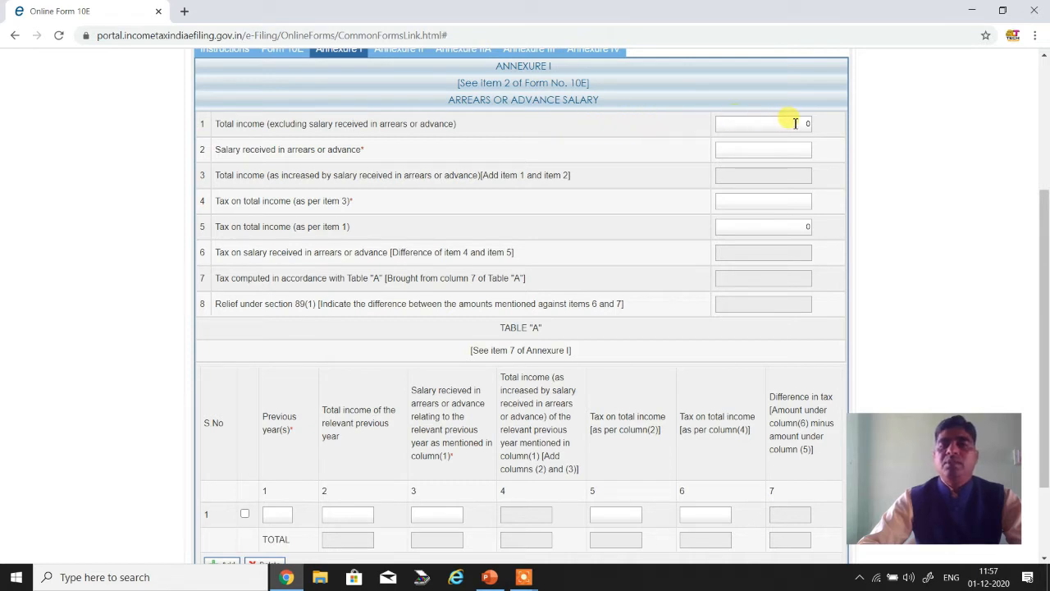
{"action": "left_click", "coordinate": [794, 123]}
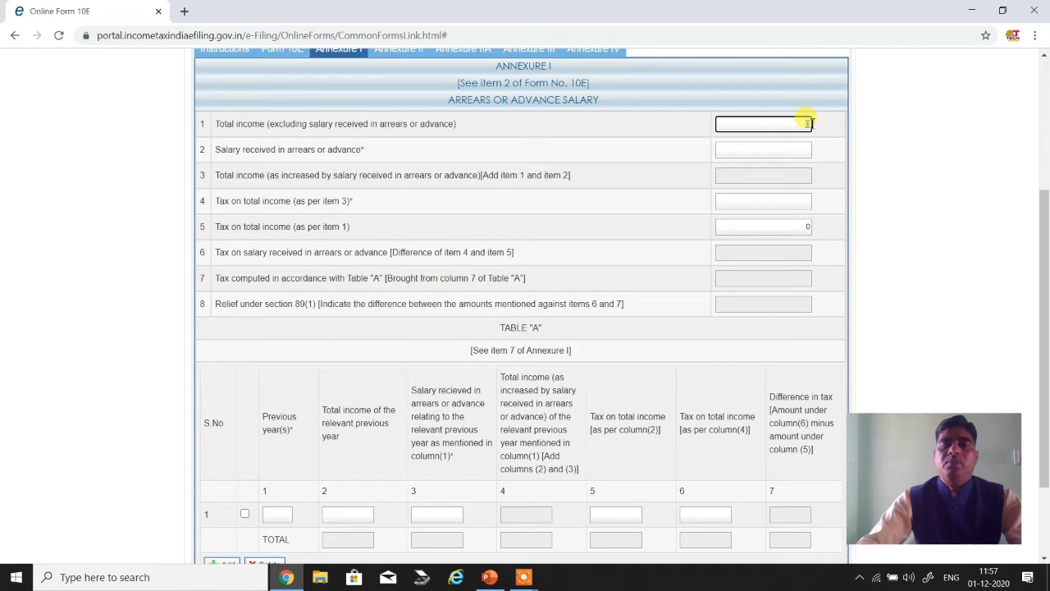
{"action": "left_click", "coordinate": [490, 576]}
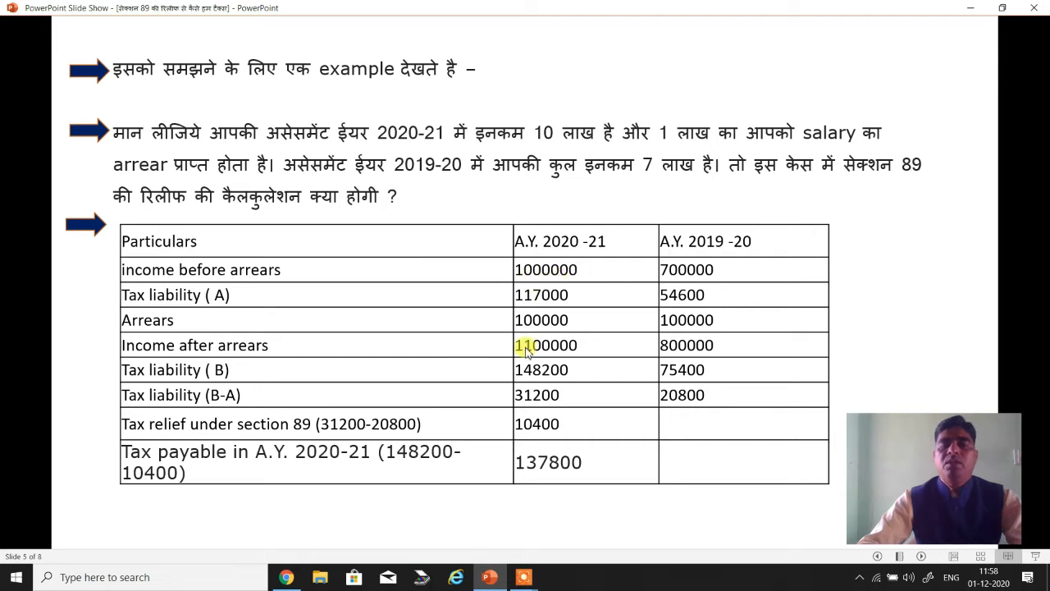
{"action": "left_click", "coordinate": [285, 576]}
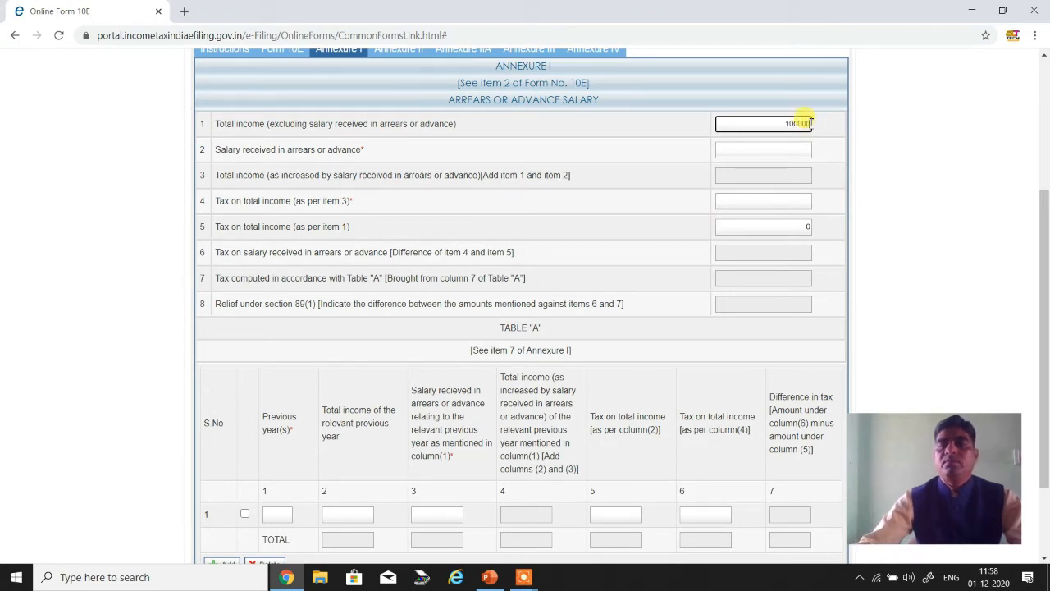
{"action": "left_click", "coordinate": [679, 134]}
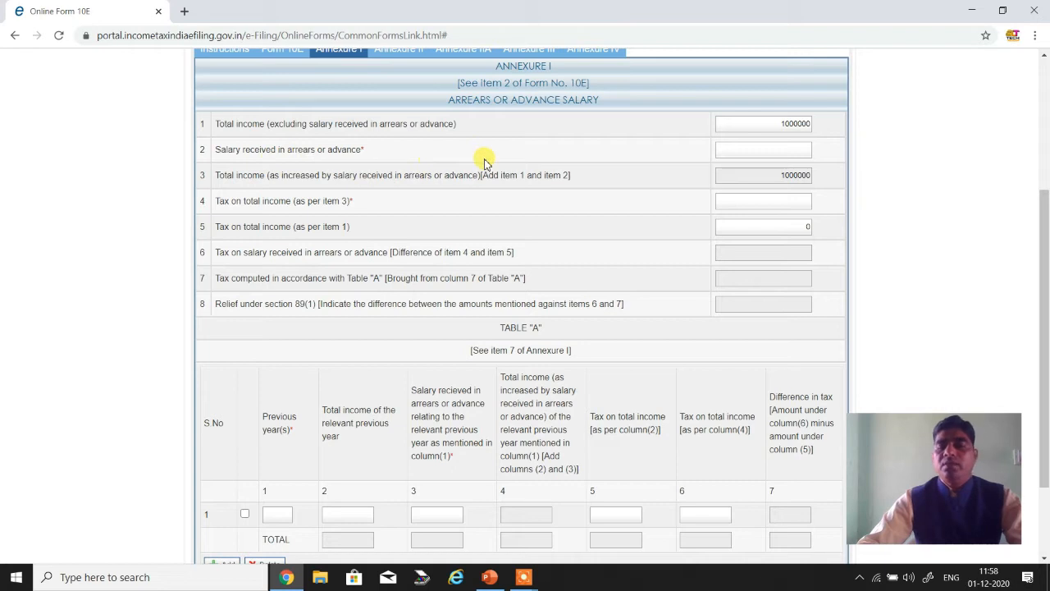
{"action": "left_click", "coordinate": [796, 149]}
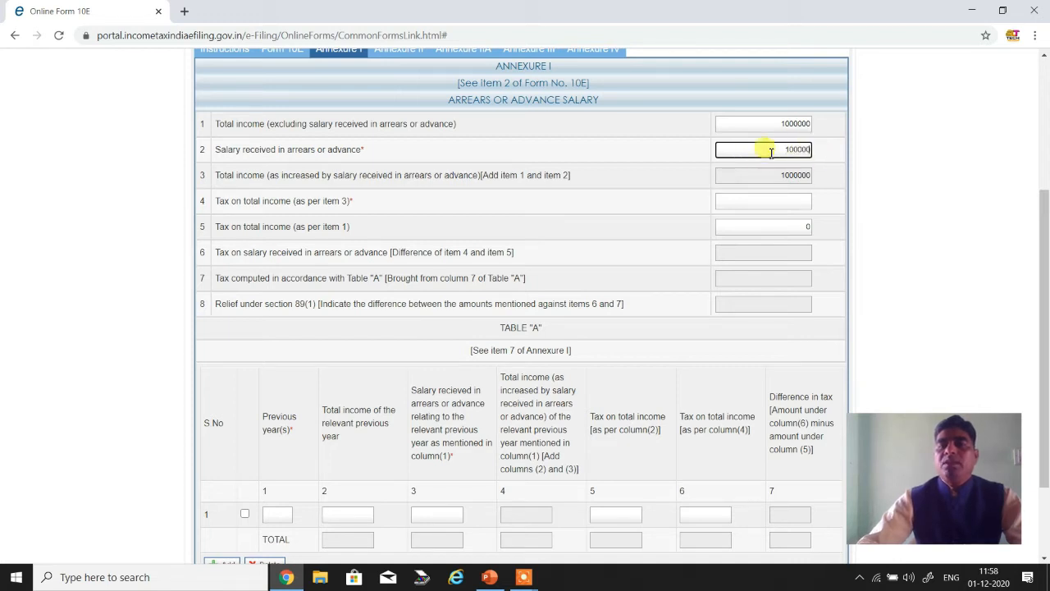
{"action": "left_click", "coordinate": [691, 150]}
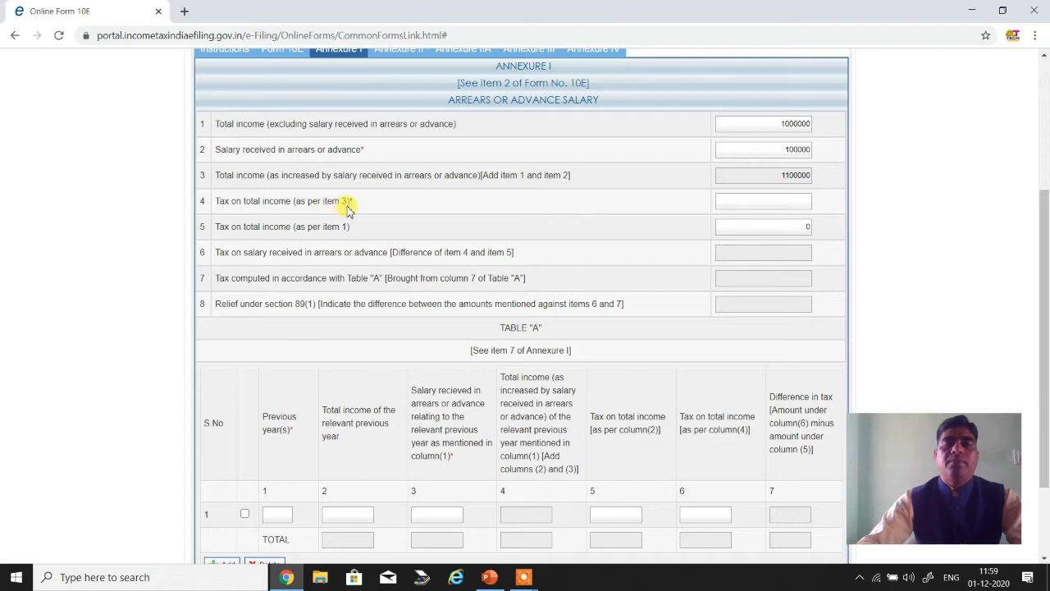
- Look up tax liability (B) for A.Y. 2020-21 on the PowerPoint slide and enter 148200 as item 4, tax on total income
{"action": "left_click", "coordinate": [792, 202]}
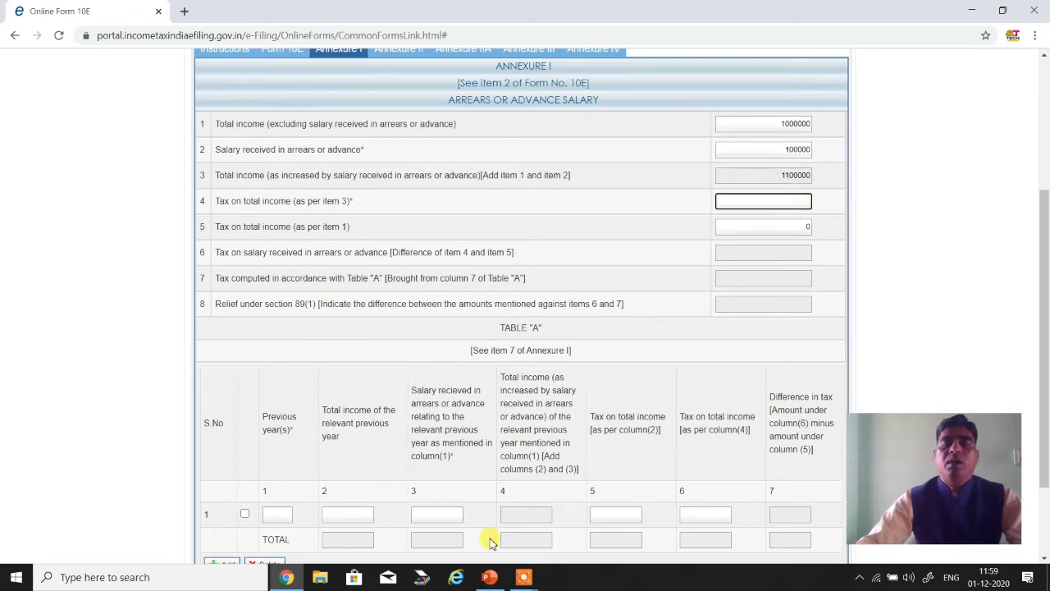
{"action": "left_click", "coordinate": [490, 577]}
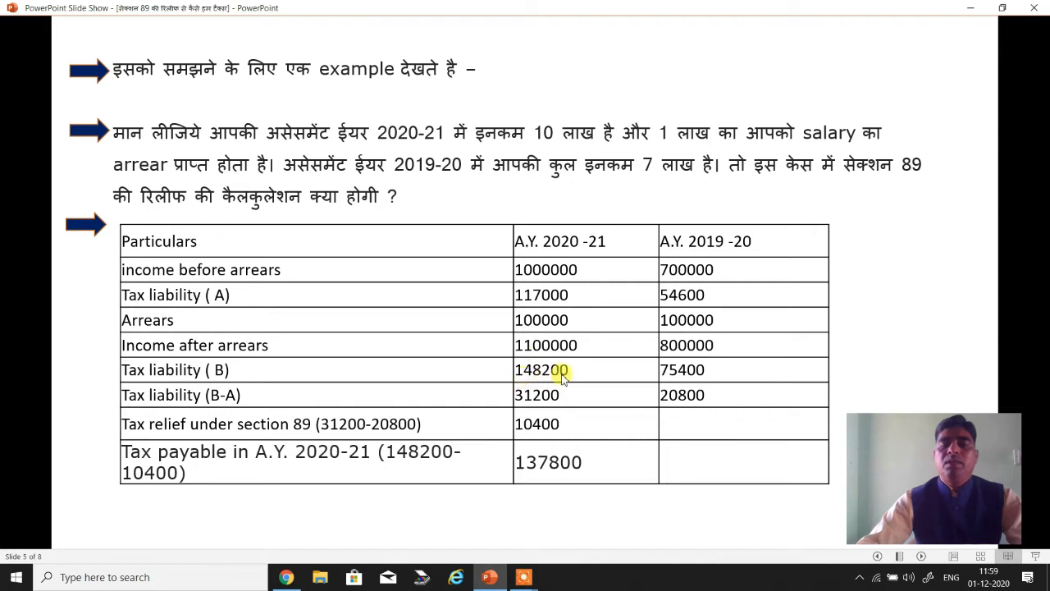
{"action": "left_click", "coordinate": [289, 577]}
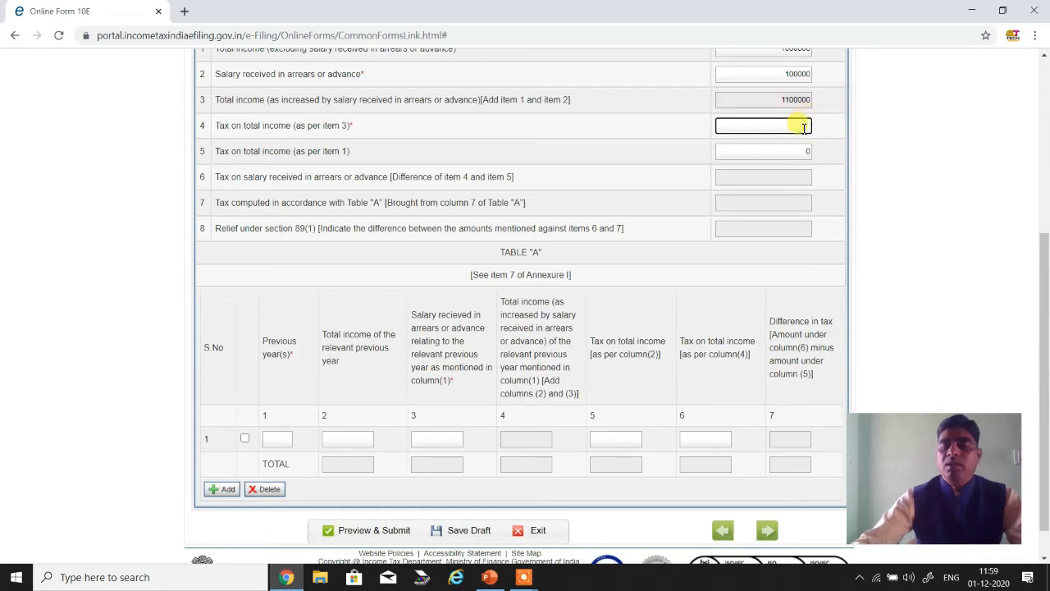
{"action": "type", "text": "48200"}
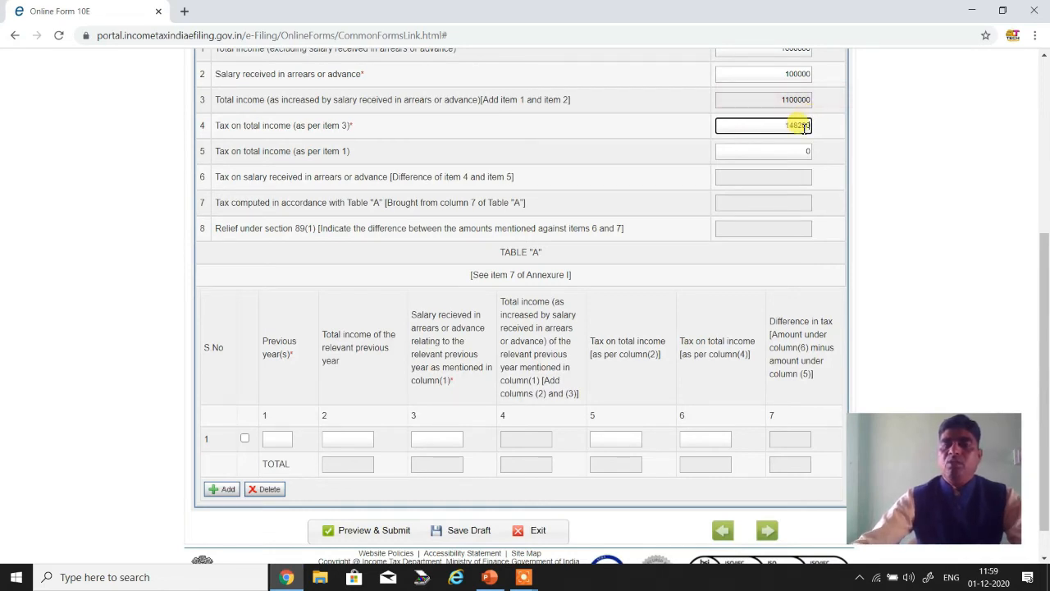
{"action": "left_click", "coordinate": [679, 127]}
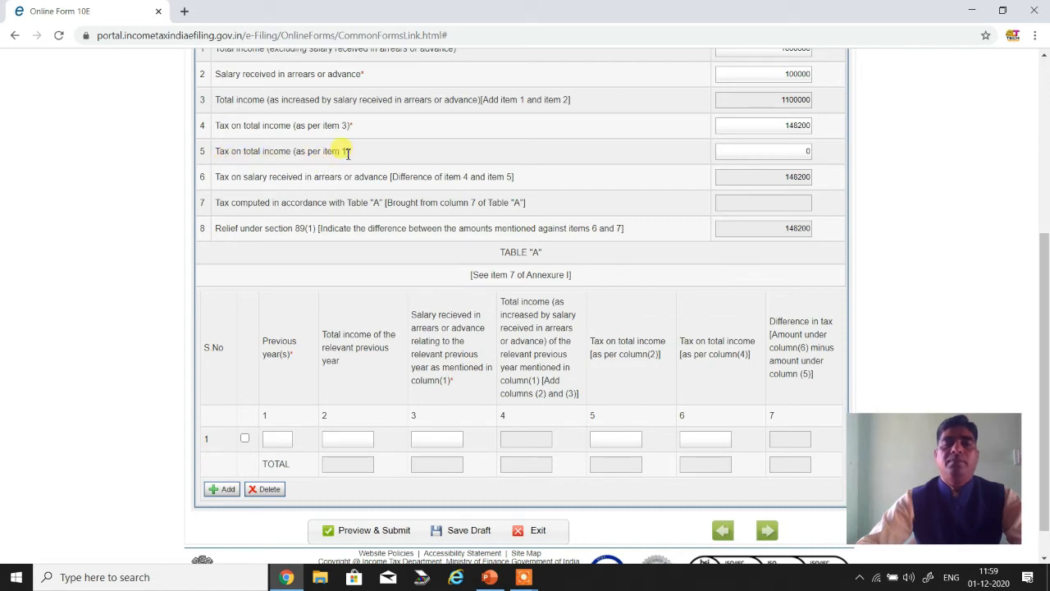
- Look up tax liability (A) on the PowerPoint slide, enter 117000 as item 5, tax on total income, and dismiss the save reminder
{"action": "scroll", "coordinate": [366, 154], "scroll_direction": "up", "scroll_amount": 1}
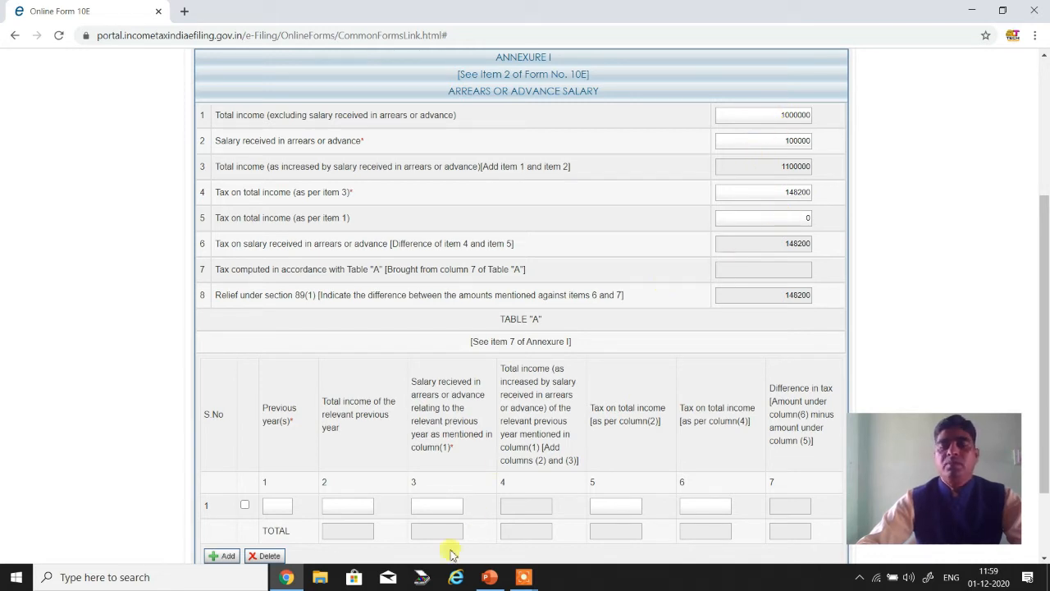
{"action": "left_click", "coordinate": [283, 578]}
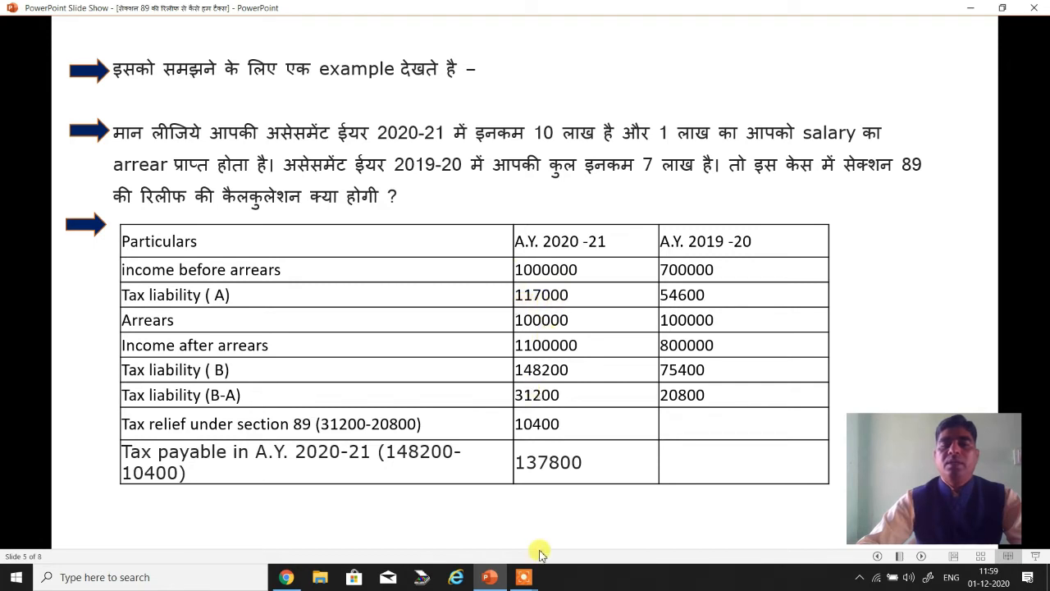
{"action": "left_click", "coordinate": [297, 577]}
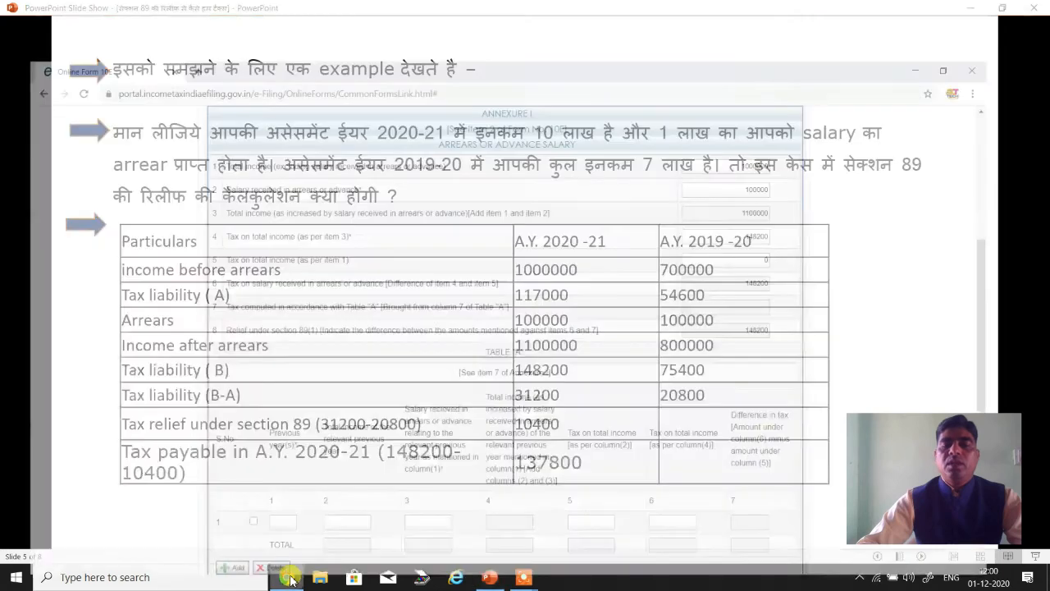
{"action": "left_click", "coordinate": [801, 218]}
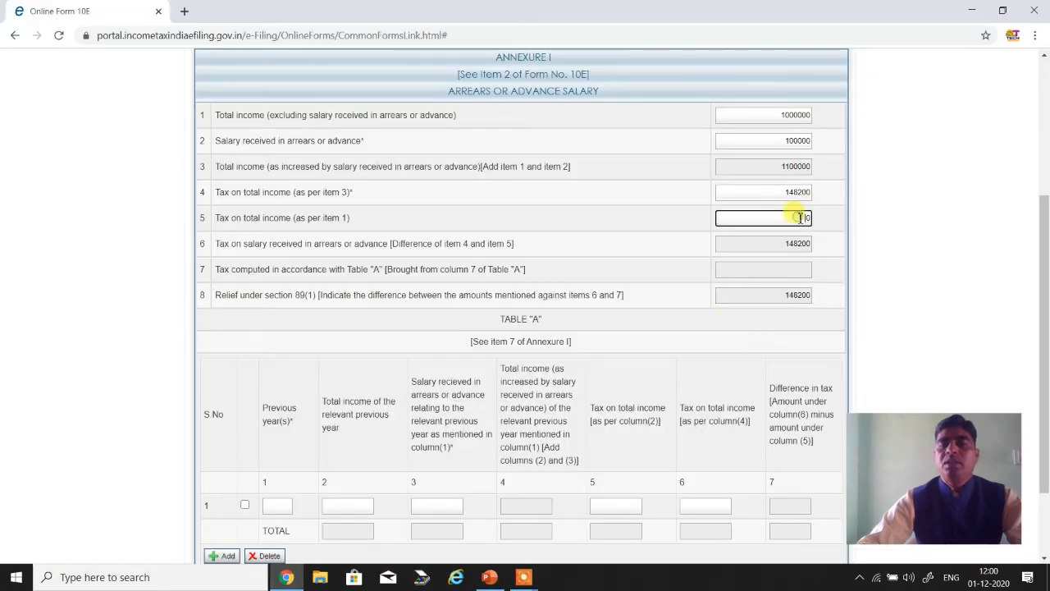
{"action": "key", "text": "Delete"}
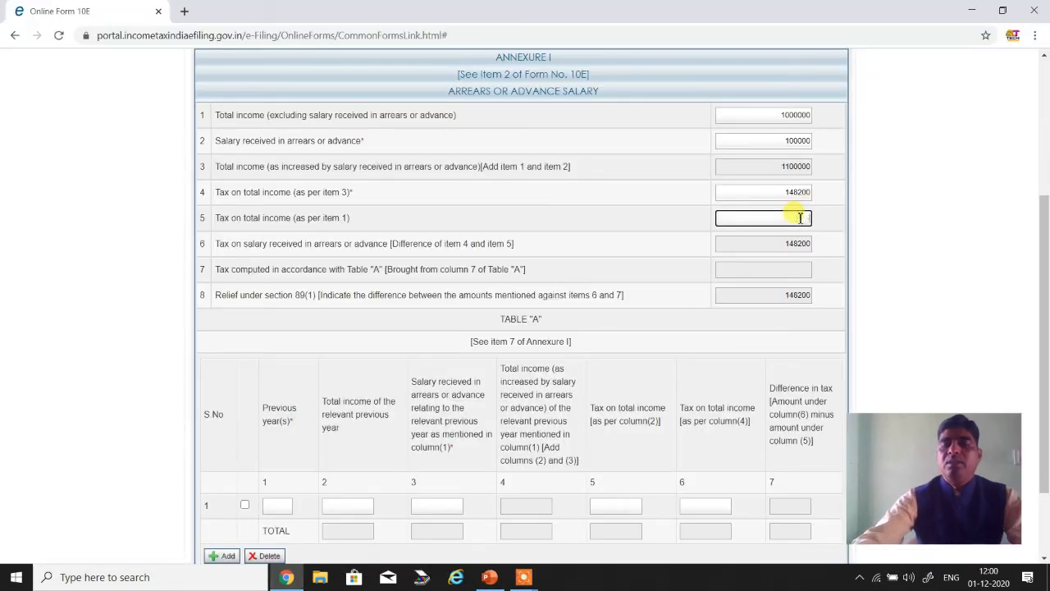
{"action": "type", "text": "17000"}
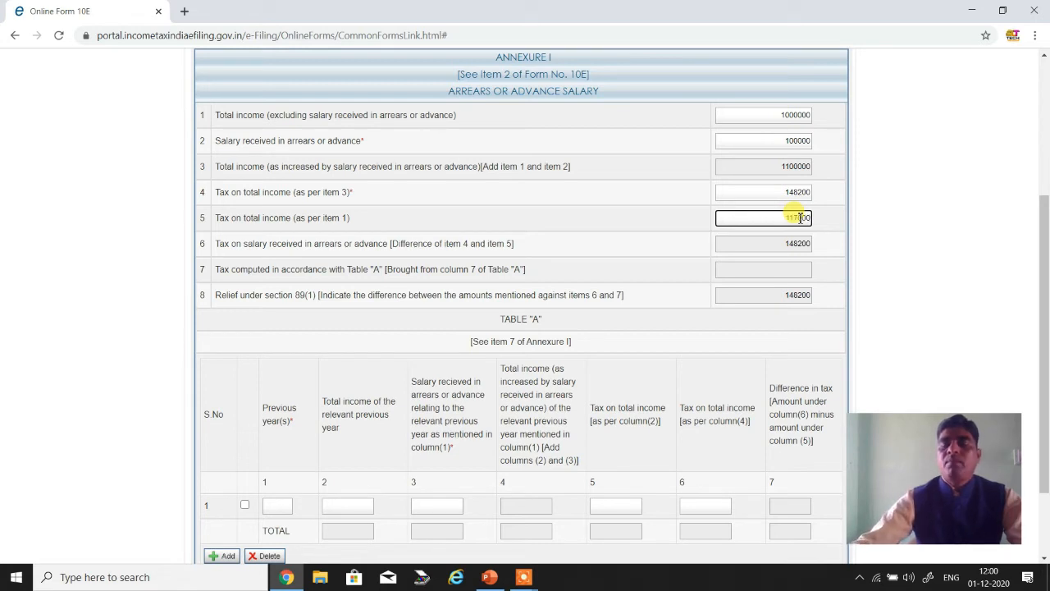
{"action": "left_click", "coordinate": [669, 222]}
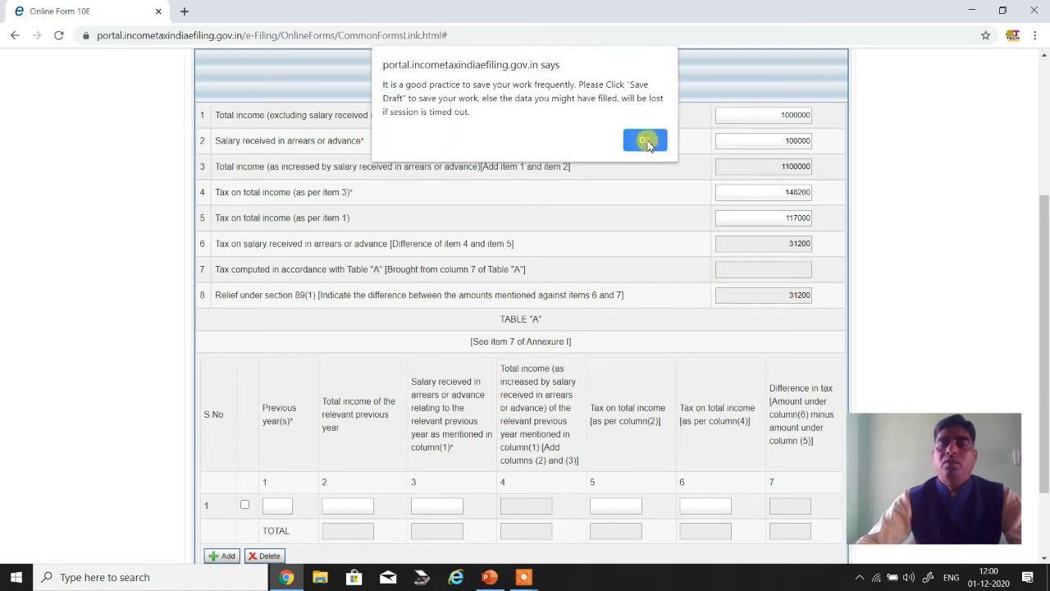
{"action": "left_click", "coordinate": [646, 142]}
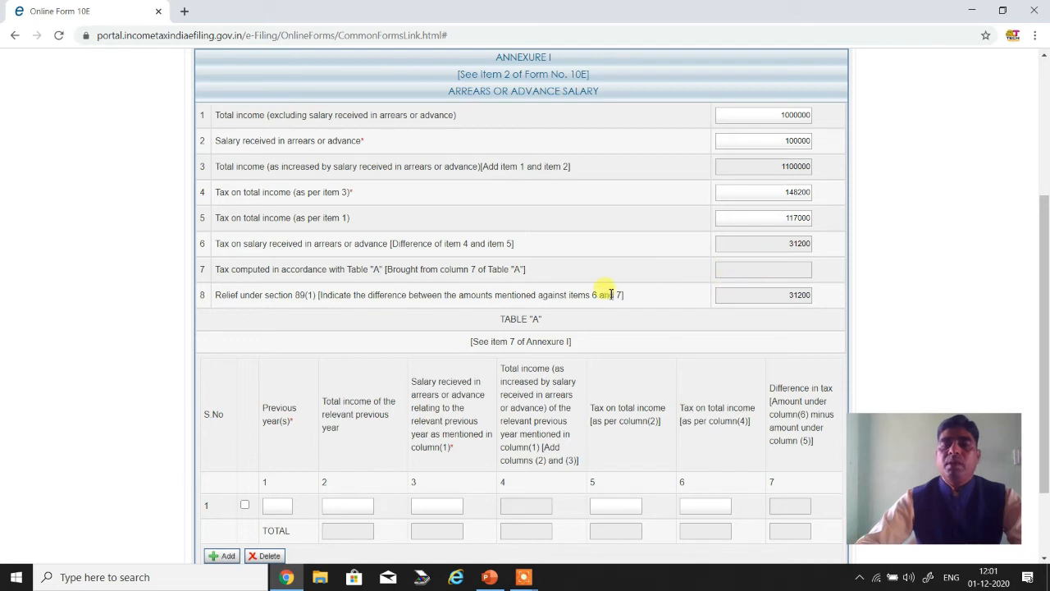
- Enter 2019-20 as the previous year in row 1 of Table "A"
{"action": "scroll", "coordinate": [544, 377], "scroll_direction": "down", "scroll_amount": 2}
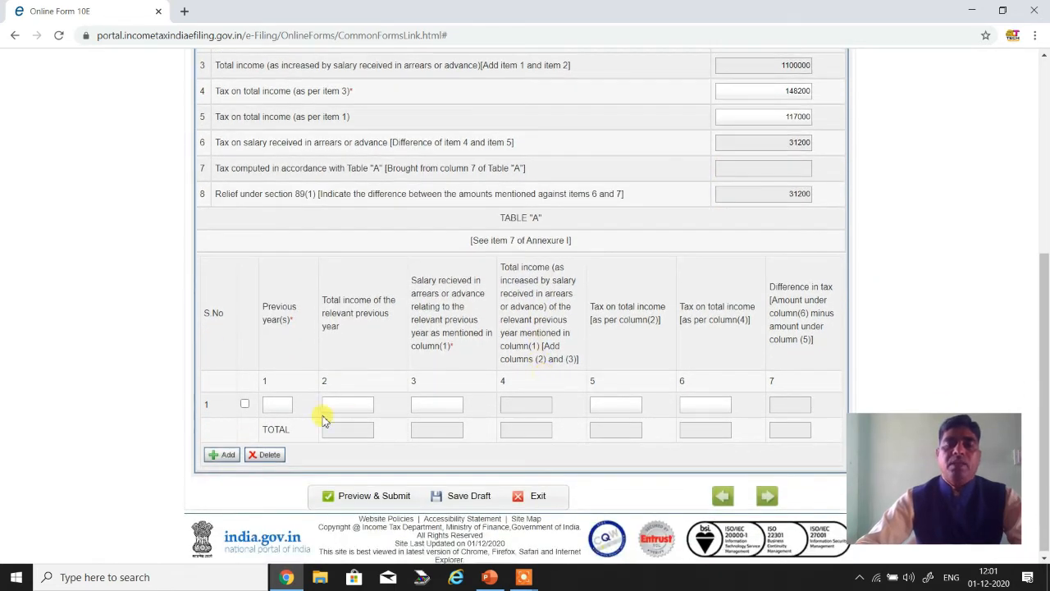
{"action": "left_click", "coordinate": [274, 404]}
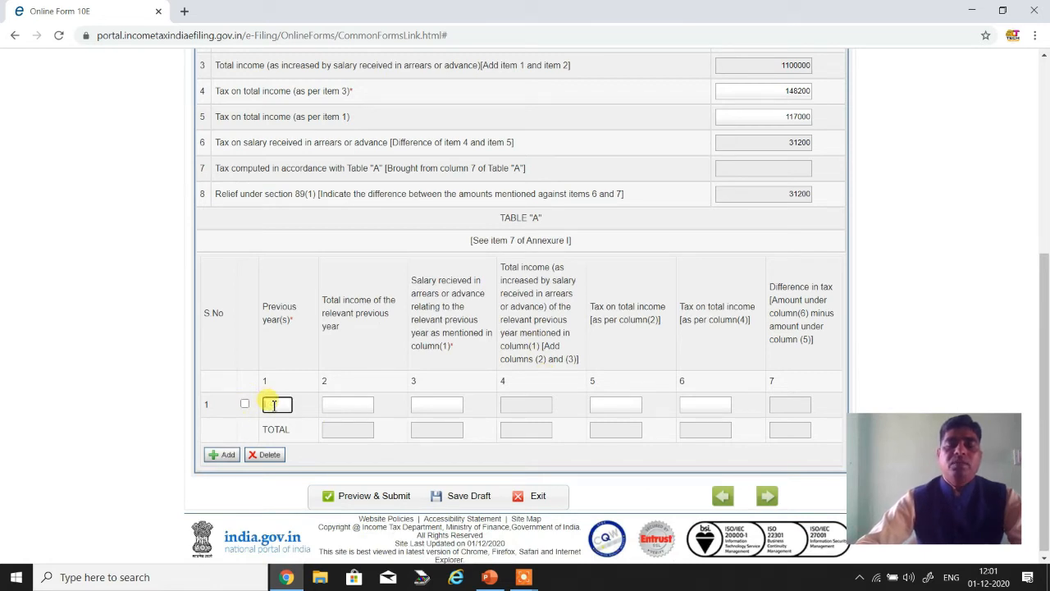
{"action": "type", "text": "2"}
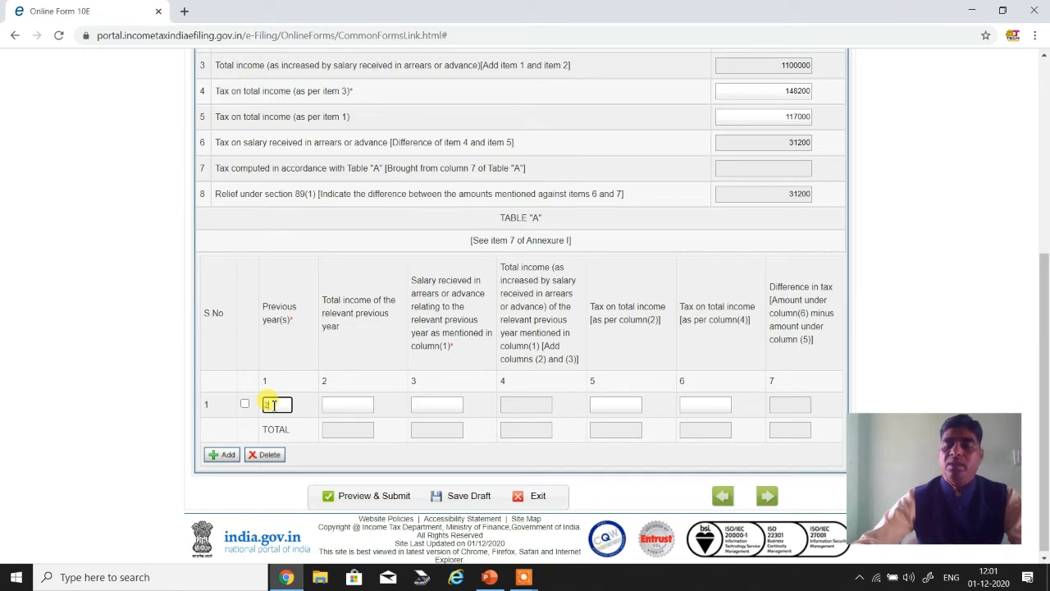
{"action": "type", "text": "019"}
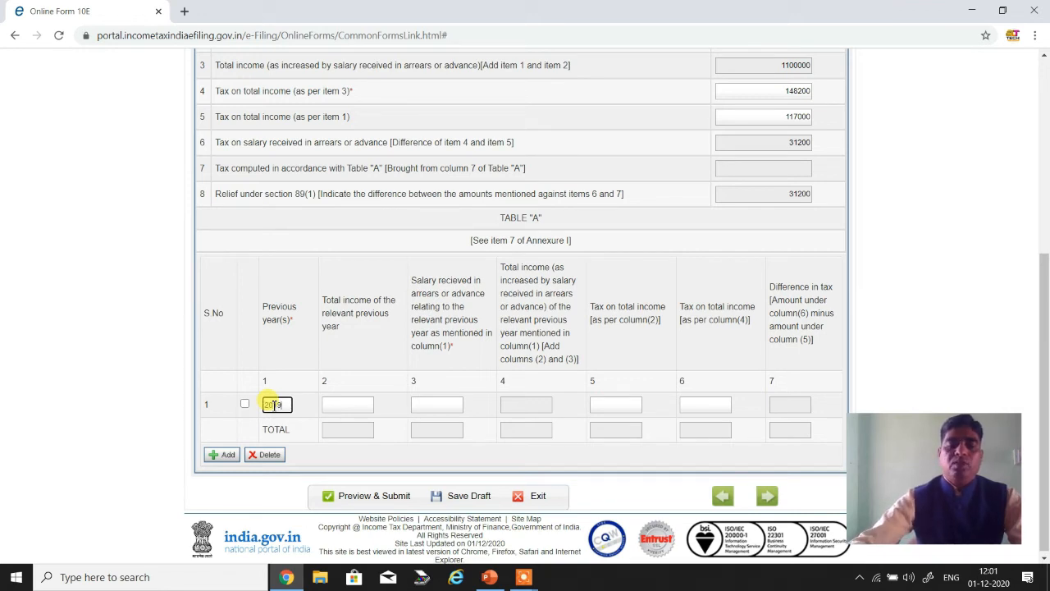
{"action": "type", "text": "-20"}
- Following the PowerPoint example, set the 2019-20 row's total income to 700000 and its salary received in arrears to 100000
{"action": "left_click", "coordinate": [346, 404]}
{"action": "type", "text": "489920"}
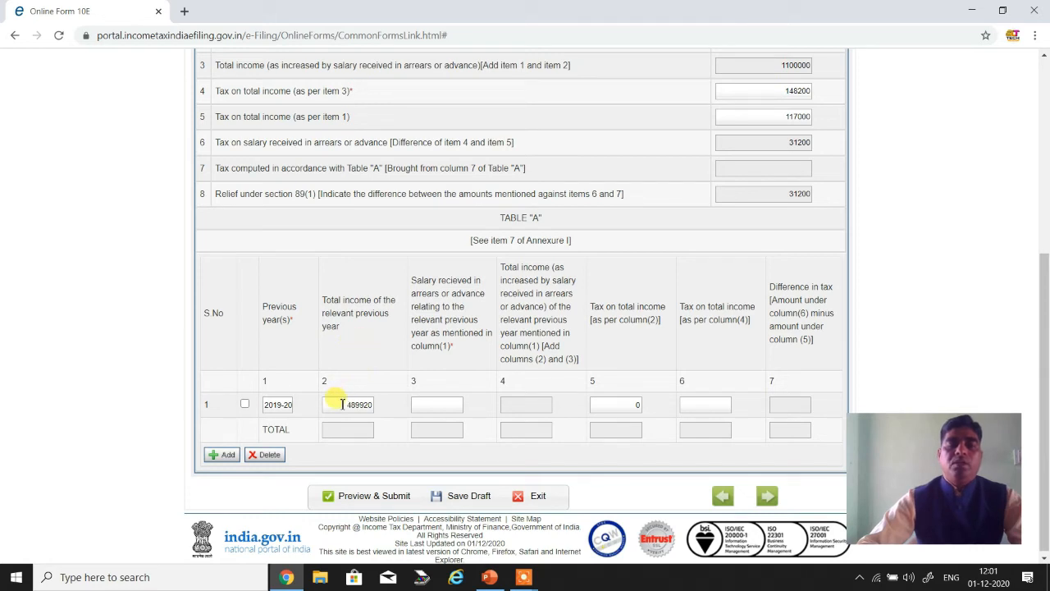
{"action": "left_click_drag", "start_coordinate": [342, 404], "coordinate": [366, 408]}
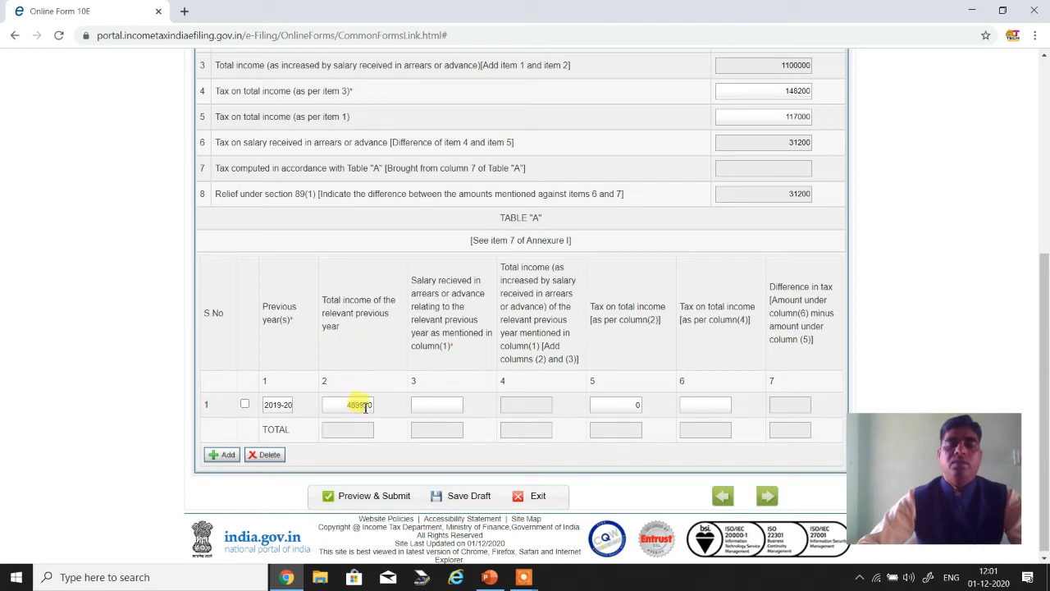
{"action": "left_click", "coordinate": [345, 406]}
{"action": "left_click_drag", "start_coordinate": [335, 405], "coordinate": [366, 405]}
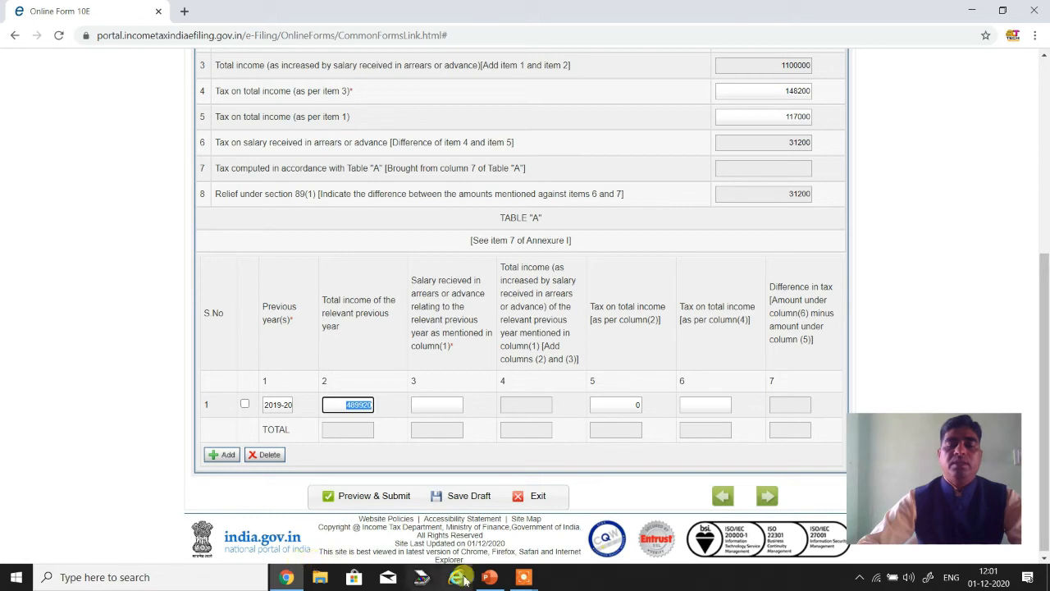
{"action": "left_click", "coordinate": [489, 577]}
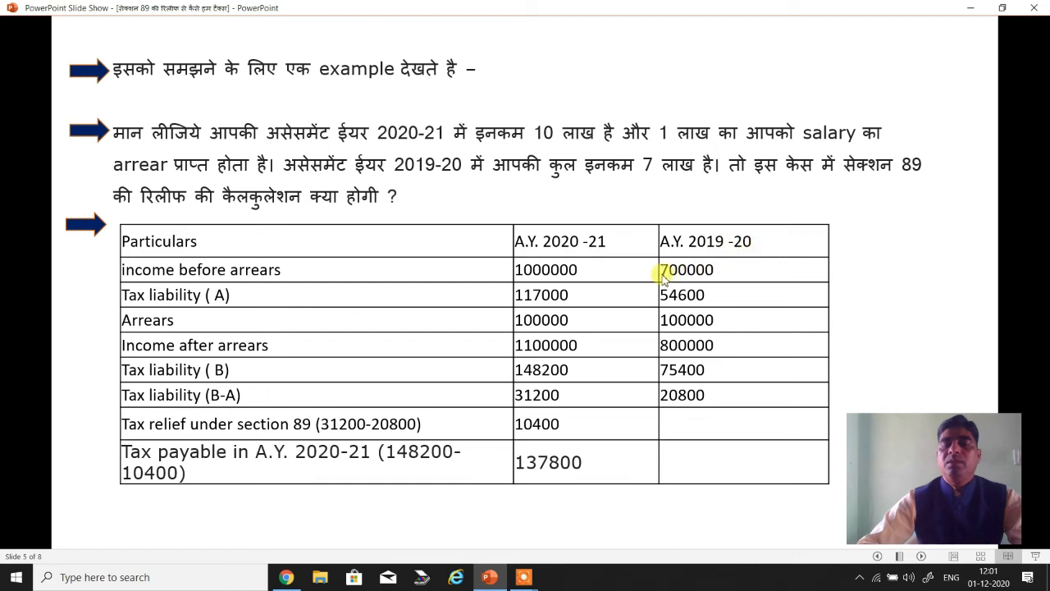
{"action": "left_click", "coordinate": [286, 577]}
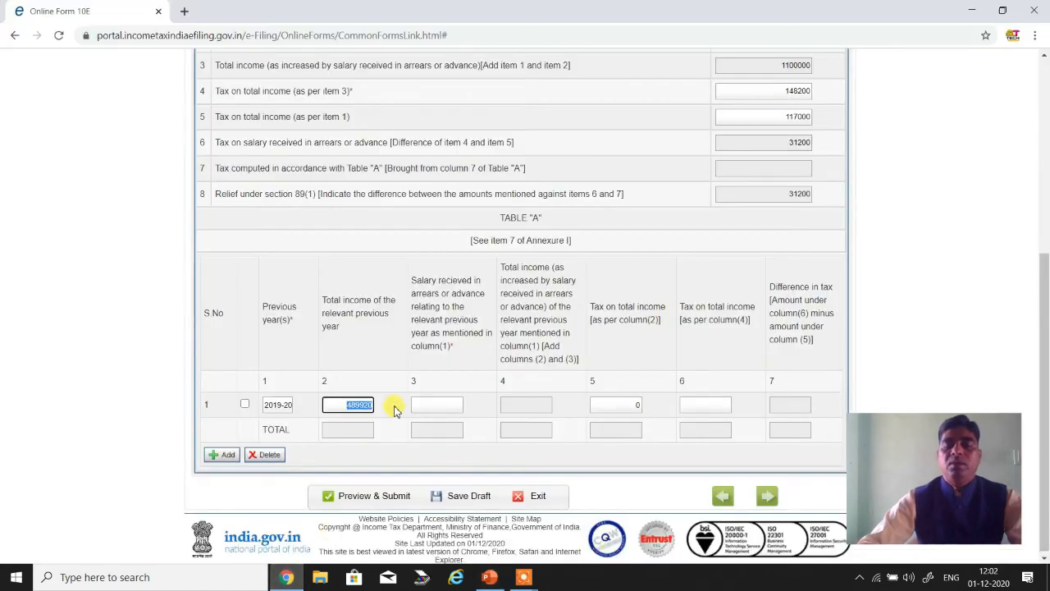
{"action": "key", "text": "BackSpace"}
{"action": "type", "text": "700000"}
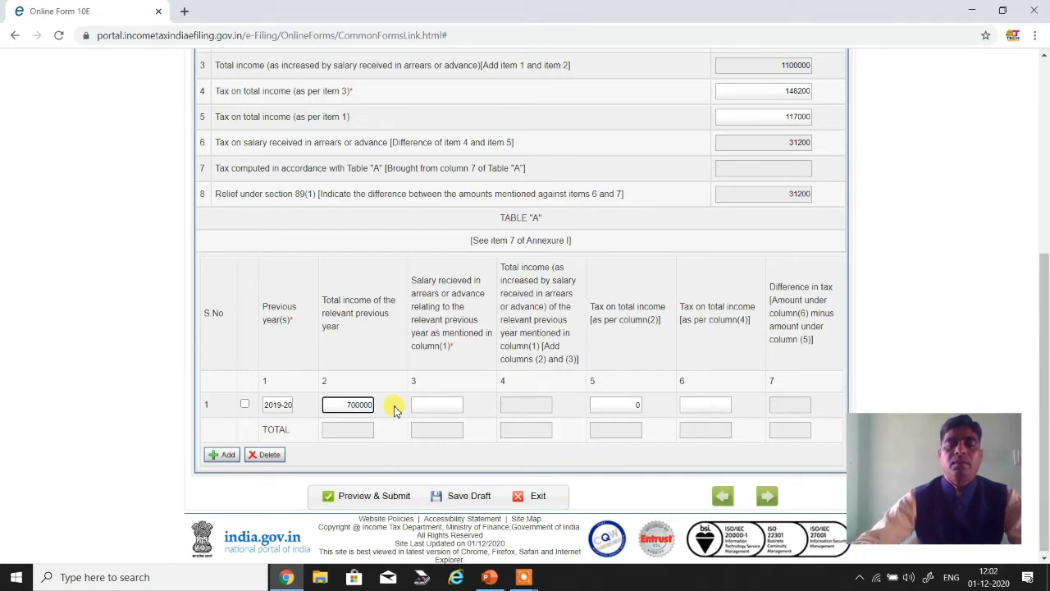
{"action": "left_click", "coordinate": [395, 403]}
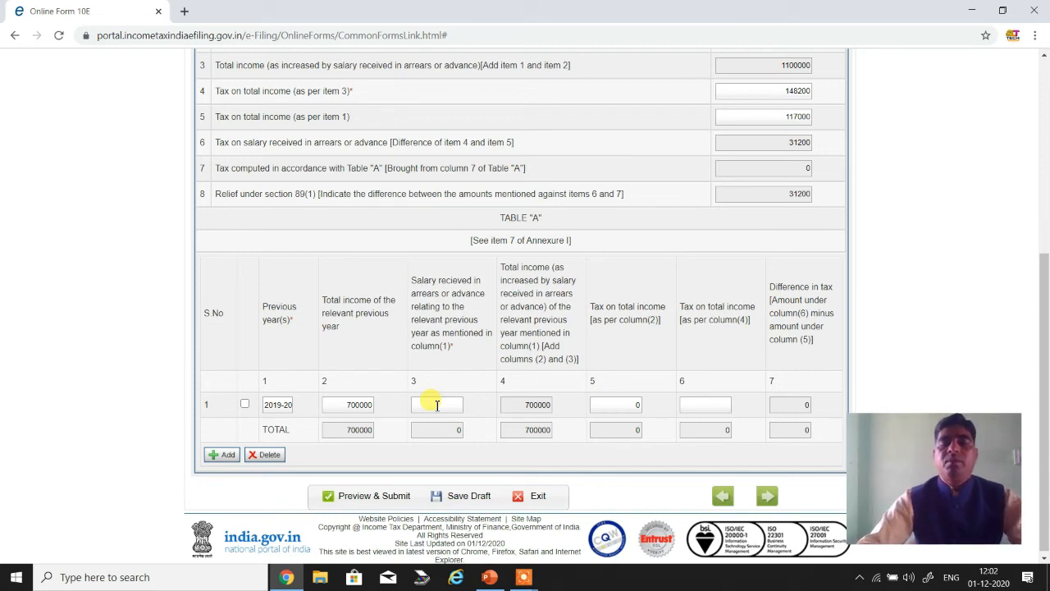
{"action": "left_click", "coordinate": [437, 405]}
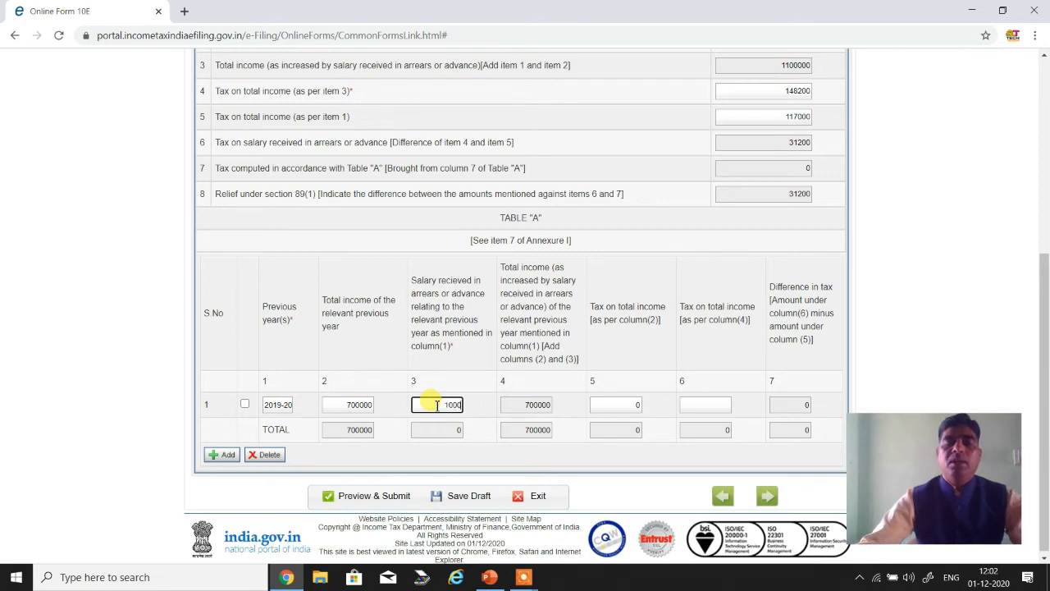
{"action": "left_click", "coordinate": [483, 386]}
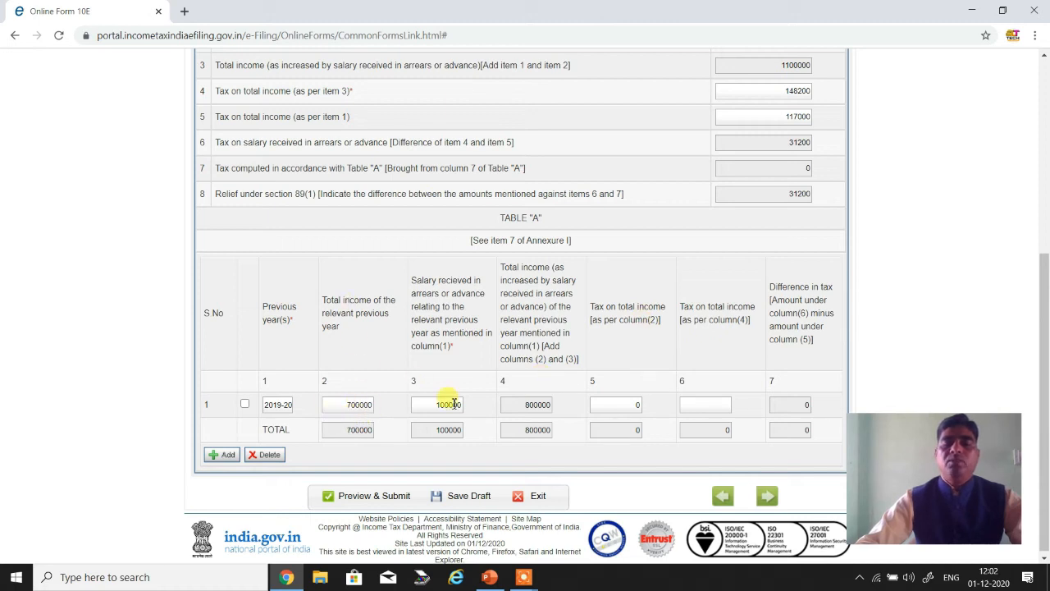
- Look up the A.Y. 2019-20 tax liability (A) on the PowerPoint slide and enter 54600 as the 2019-20 row's column 5 tax
{"action": "left_click", "coordinate": [632, 404]}
{"action": "double_click", "coordinate": [634, 405]}
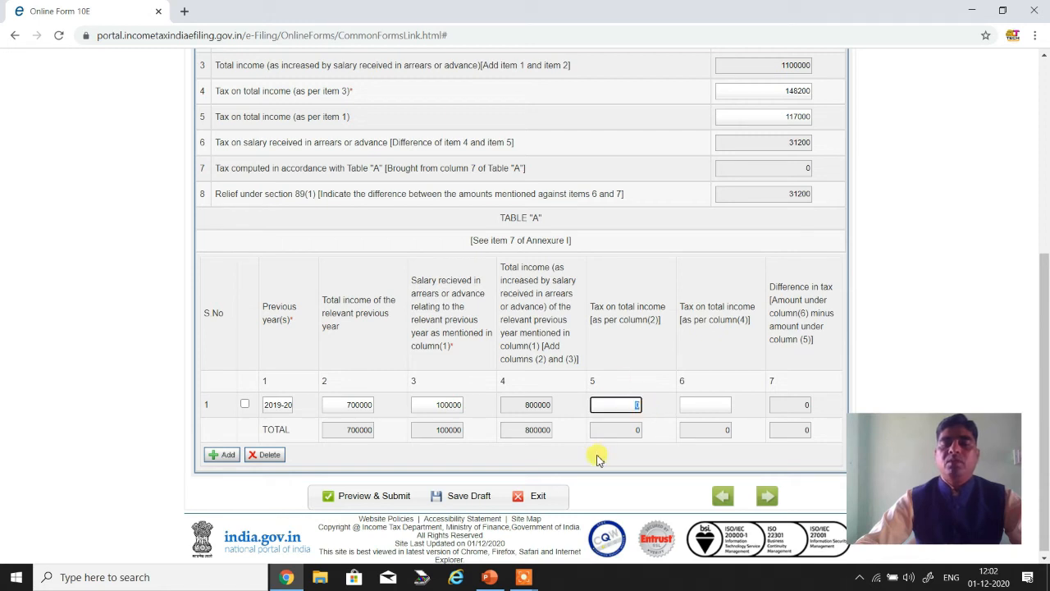
{"action": "left_click", "coordinate": [488, 578]}
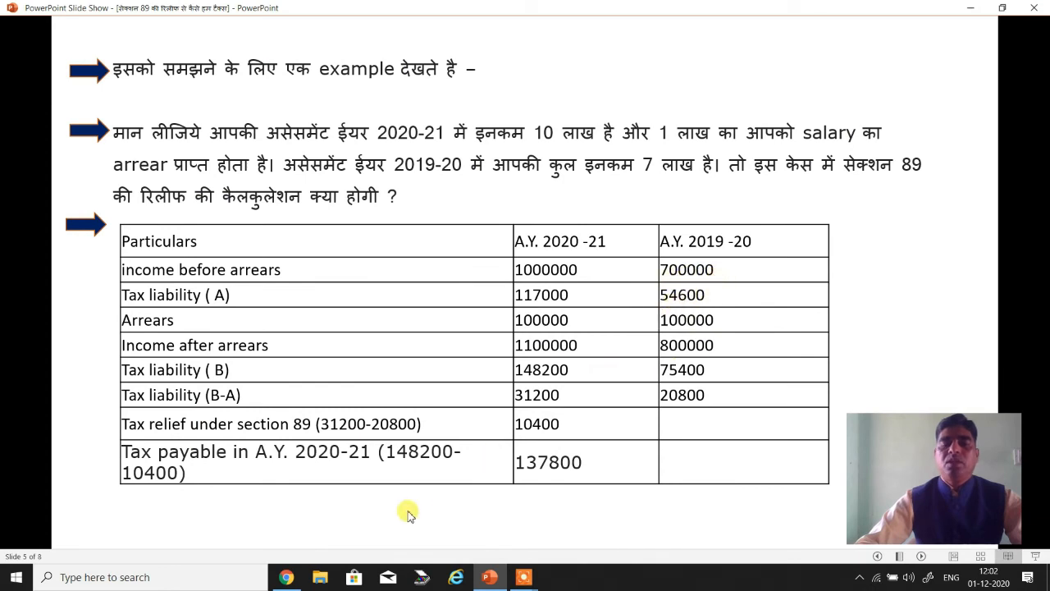
{"action": "left_click", "coordinate": [286, 577]}
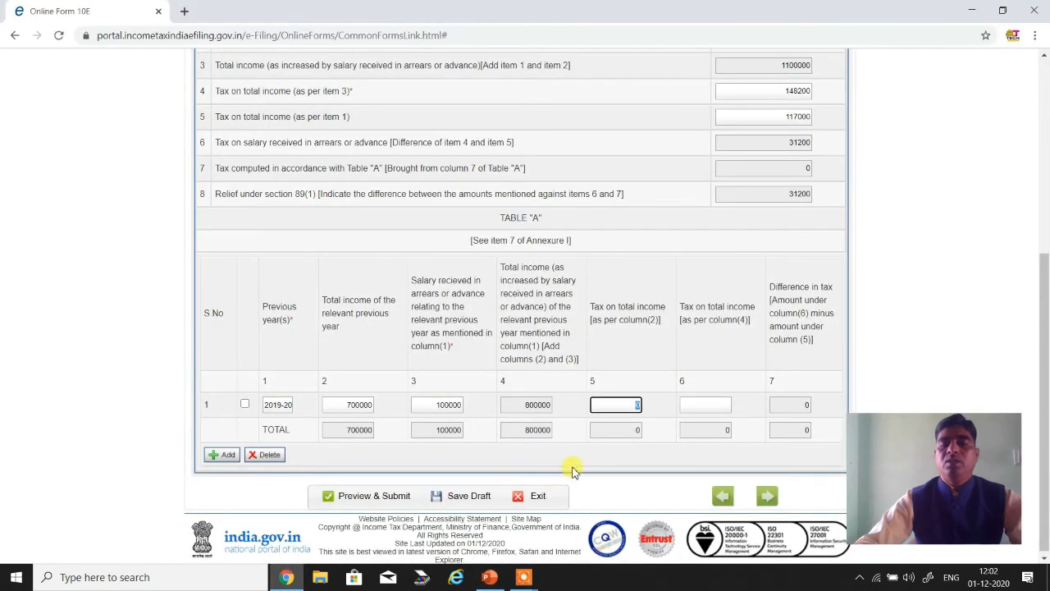
{"action": "type", "text": "600"}
{"action": "left_click", "coordinate": [703, 380]}
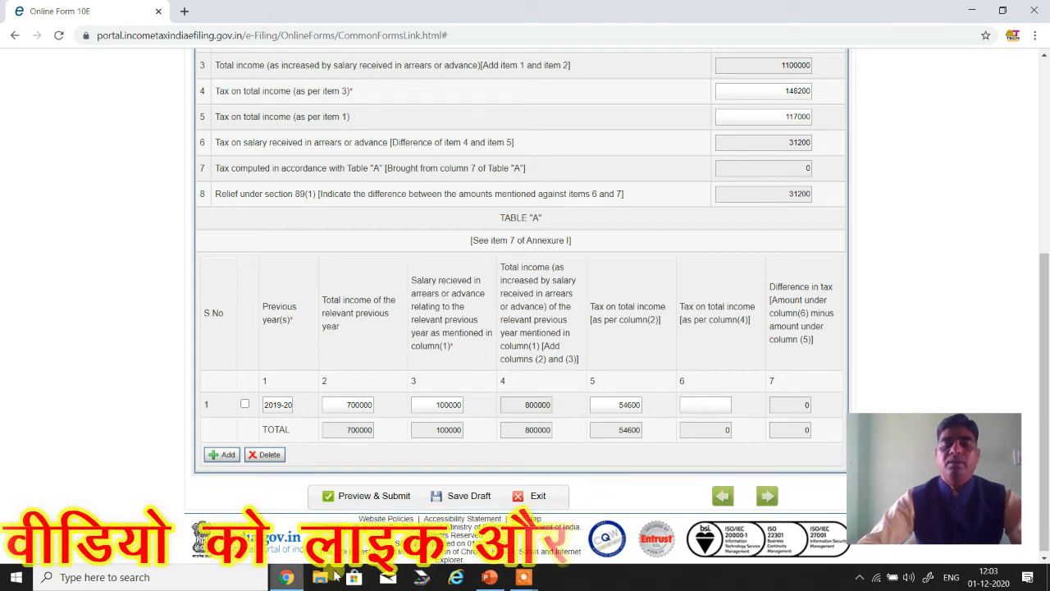
- Look up the A.Y. 2019-20 tax liability (B) on the PowerPoint slide and enter 75400 as the 2019-20 row's column 6 tax
{"action": "left_click", "coordinate": [489, 577]}
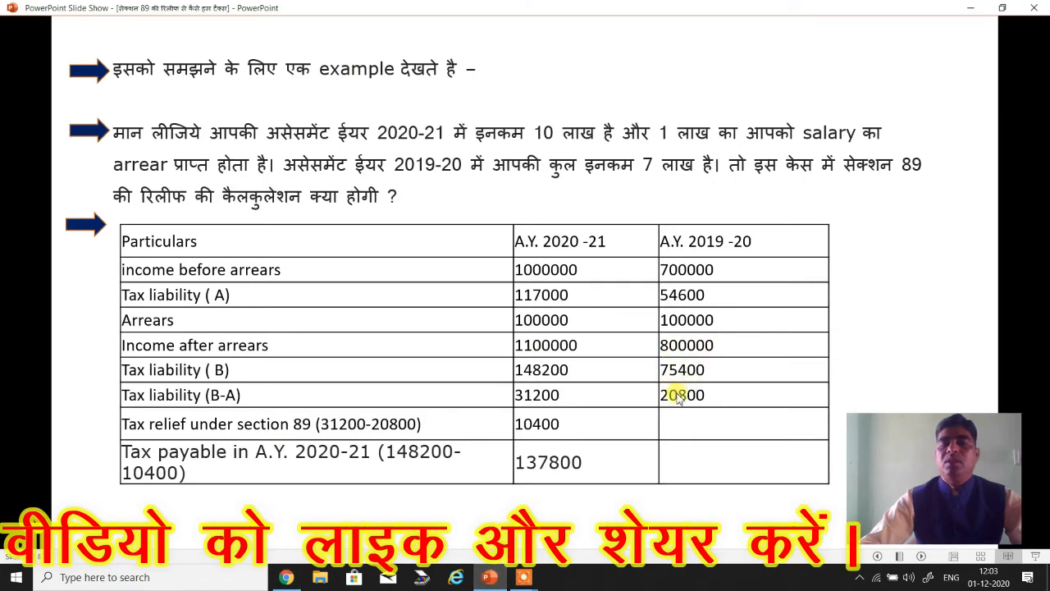
{"action": "left_click", "coordinate": [281, 579]}
{"action": "left_click", "coordinate": [698, 404]}
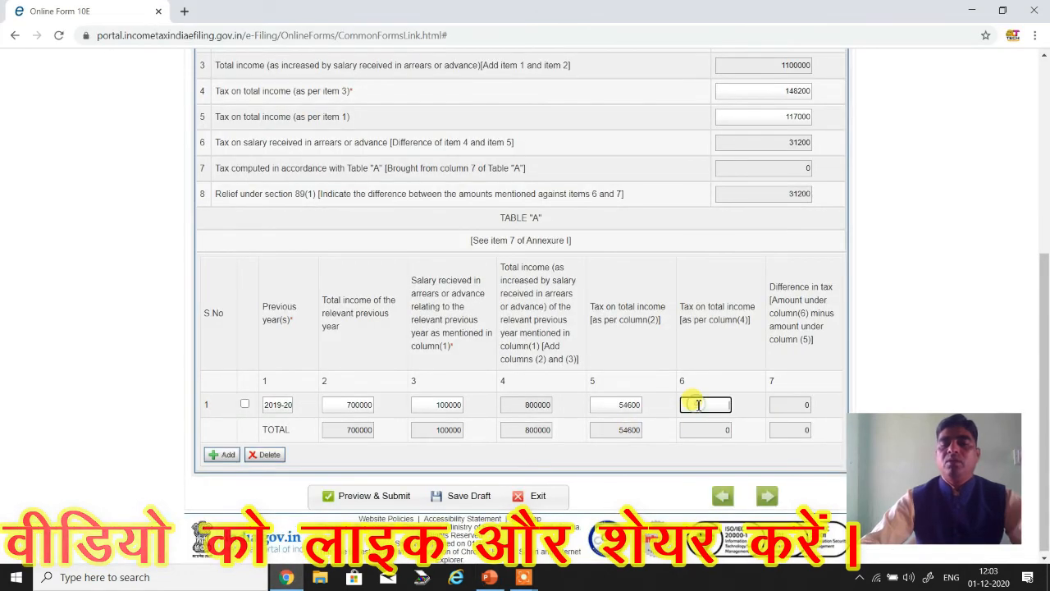
{"action": "type", "text": "7540"}
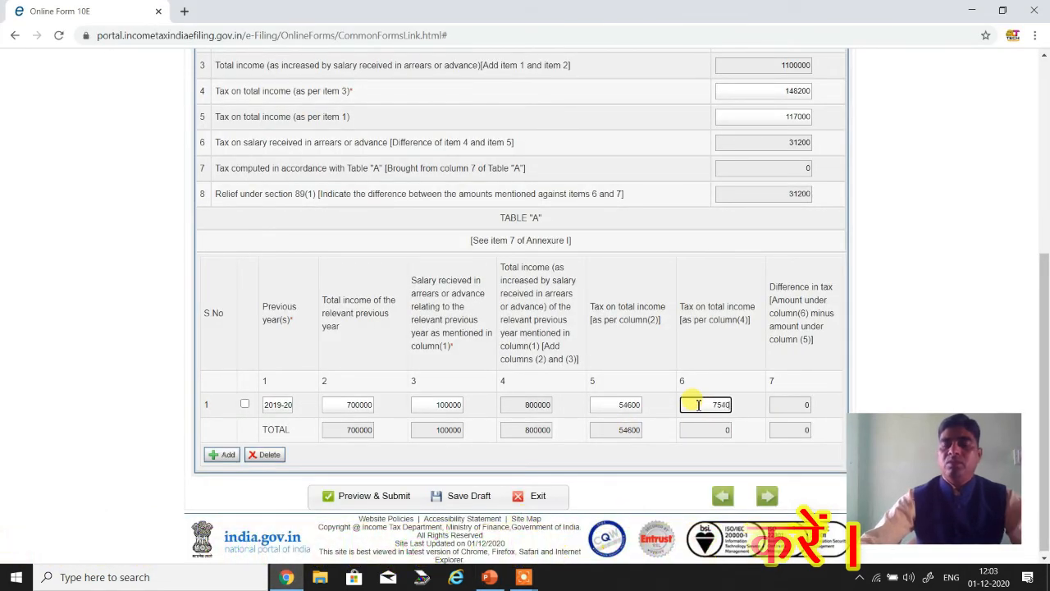
{"action": "type", "text": "0"}
{"action": "left_click", "coordinate": [763, 383]}
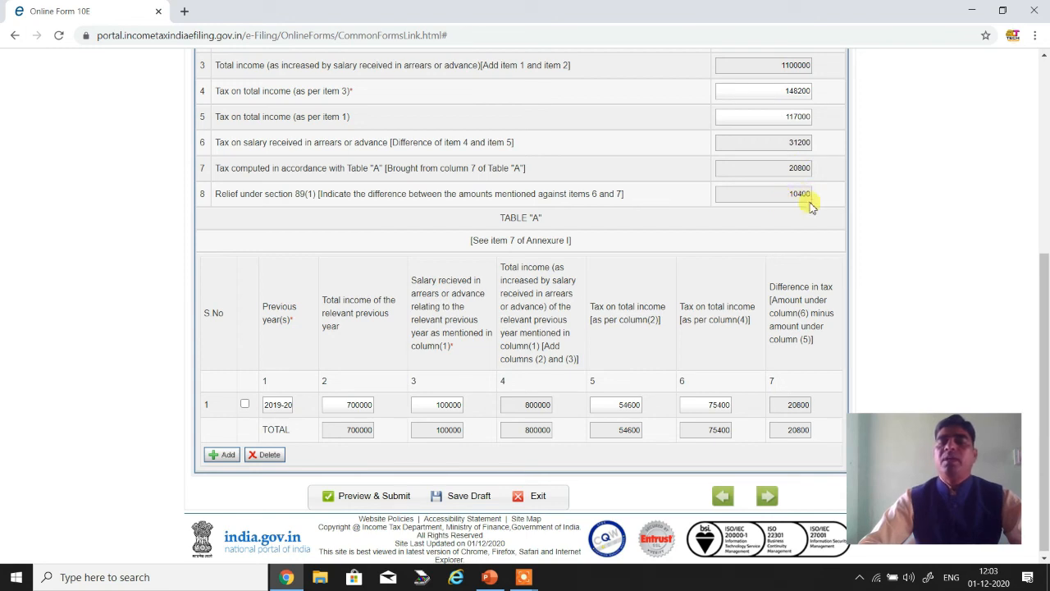
- After checking the computed section 89 relief against the PowerPoint example, save the Form 10E draft and open its submission preview
{"action": "left_click", "coordinate": [489, 577]}
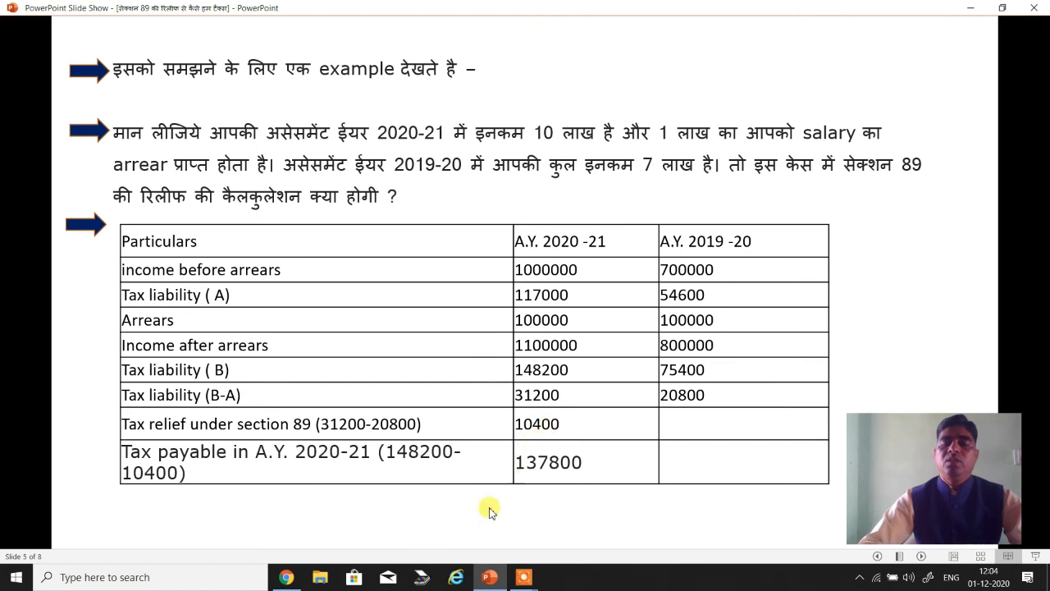
{"action": "left_click", "coordinate": [288, 577]}
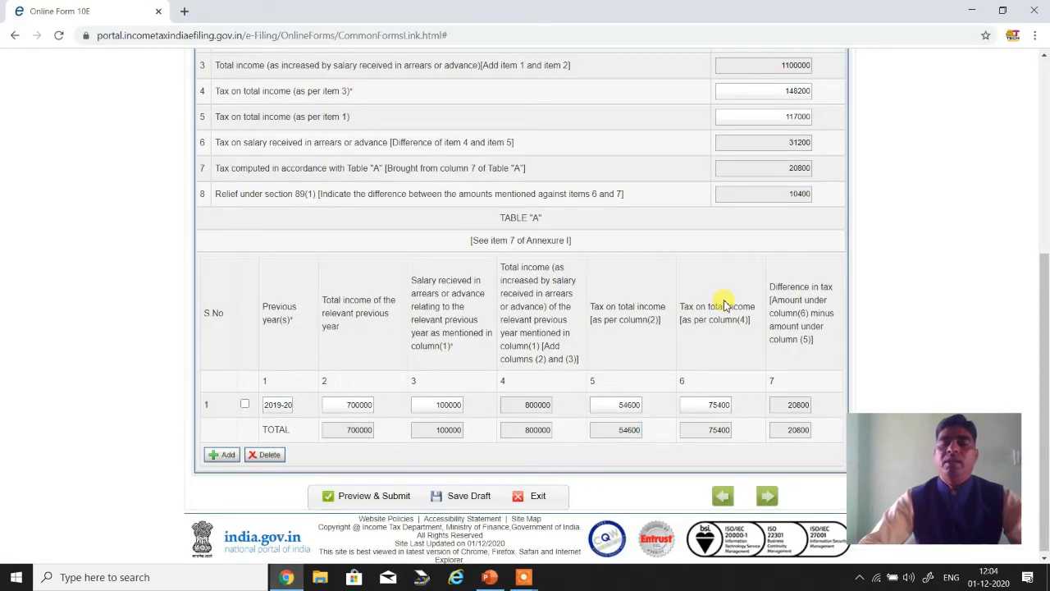
{"action": "scroll", "coordinate": [725, 305], "scroll_direction": "up", "scroll_amount": 1}
{"action": "scroll", "coordinate": [725, 305], "scroll_direction": "down", "scroll_amount": 1}
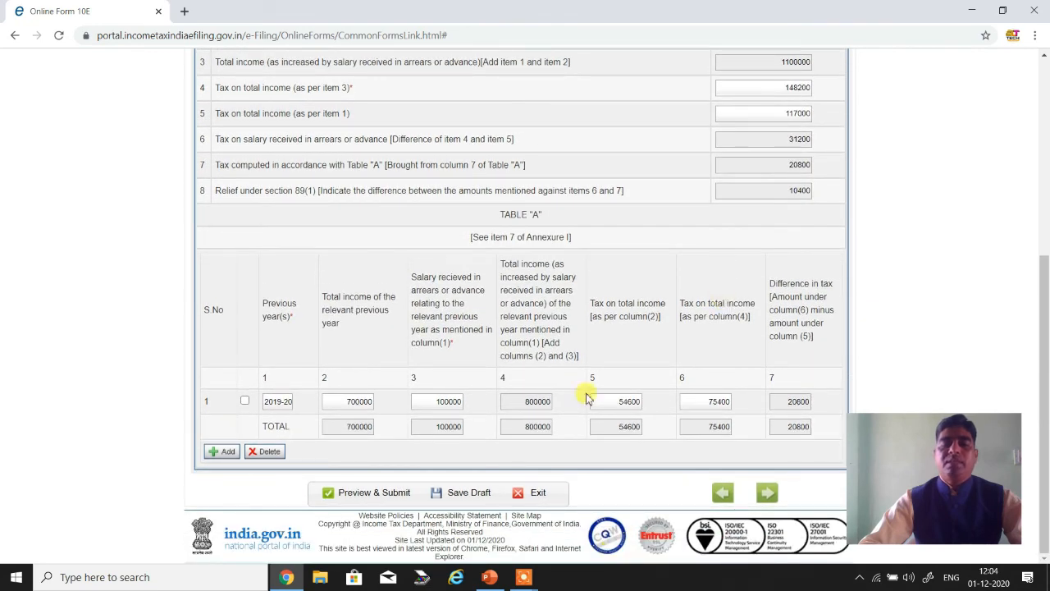
{"action": "left_click", "coordinate": [461, 493]}
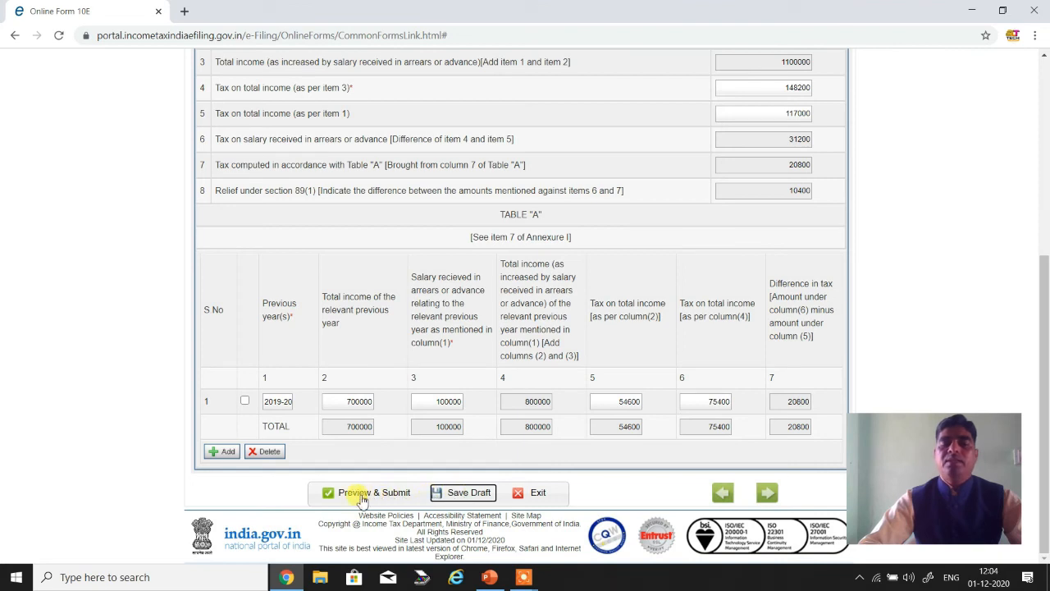
{"action": "left_click", "coordinate": [362, 494]}
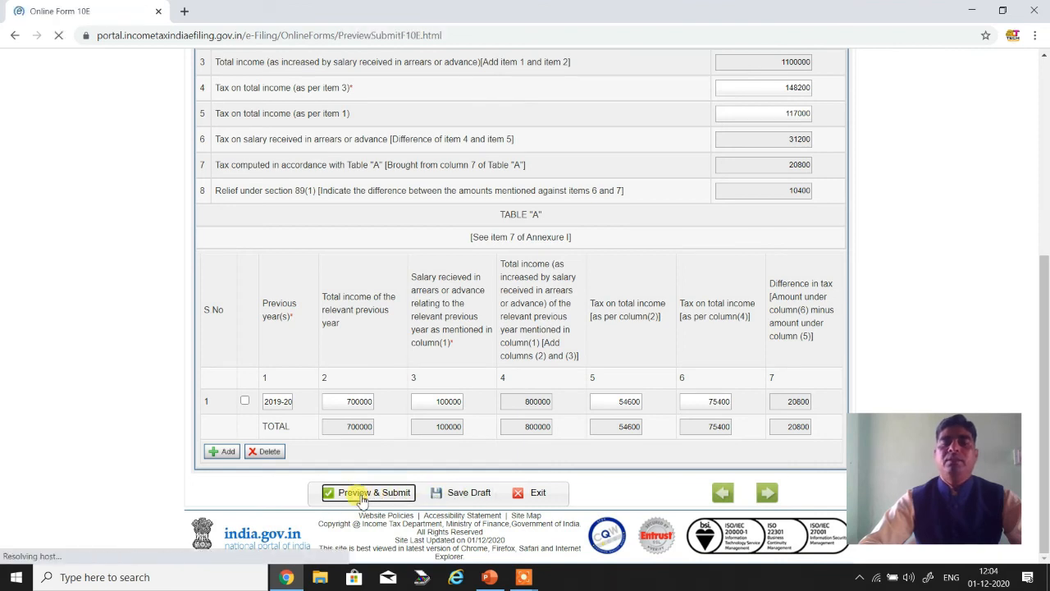
- Review the Form 10E preview, checking the employee details, arrears amount, assessee verification, Annexure I relief and Table "A" figures
{"action": "scroll", "coordinate": [361, 498], "scroll_direction": "down", "scroll_amount": 2}
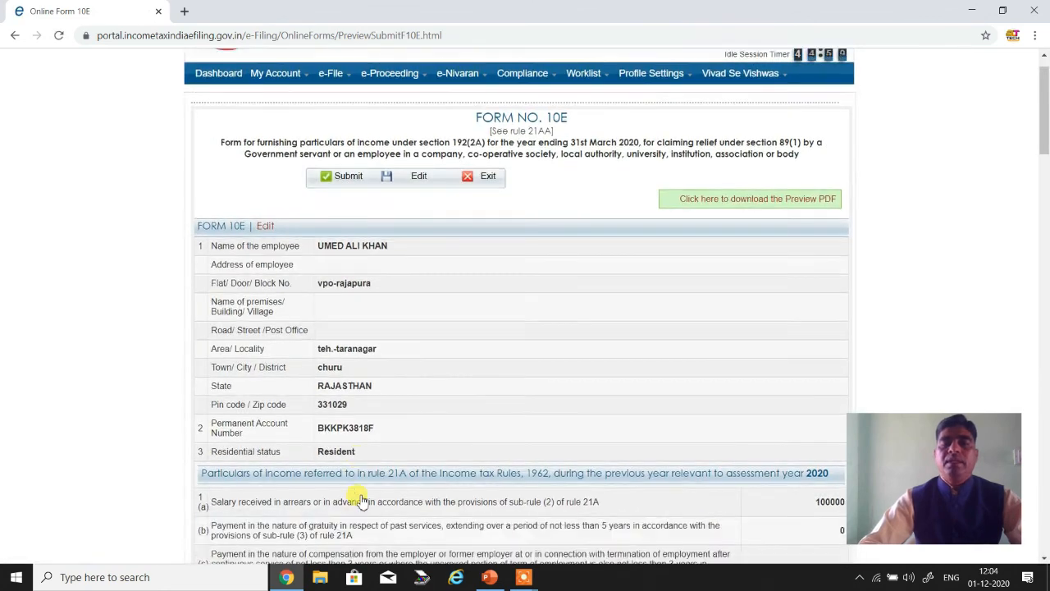
{"action": "scroll", "coordinate": [361, 497], "scroll_direction": "down", "scroll_amount": 2}
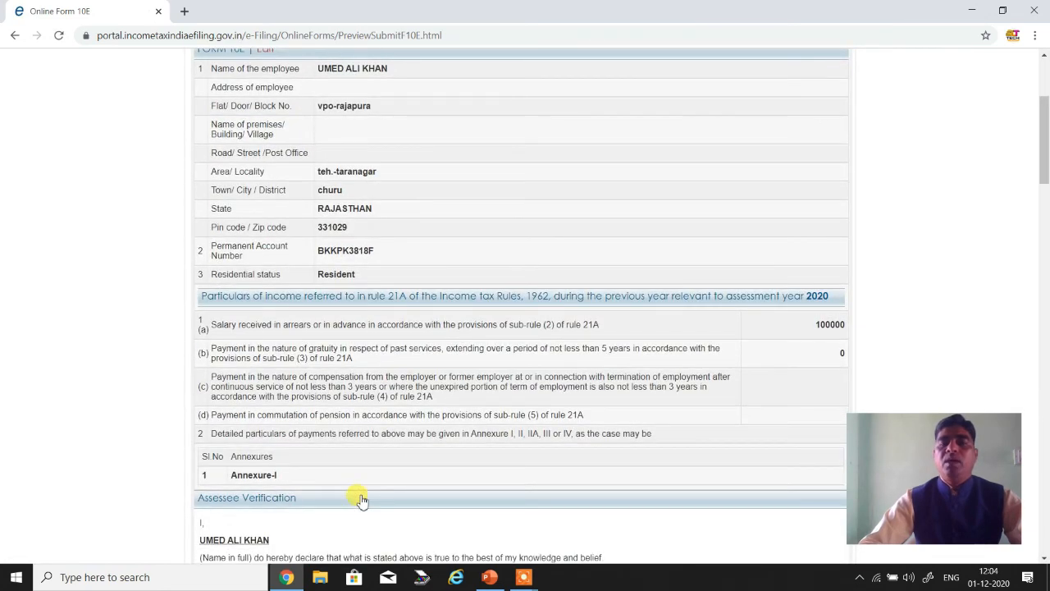
{"action": "scroll", "coordinate": [362, 498], "scroll_direction": "down", "scroll_amount": 2}
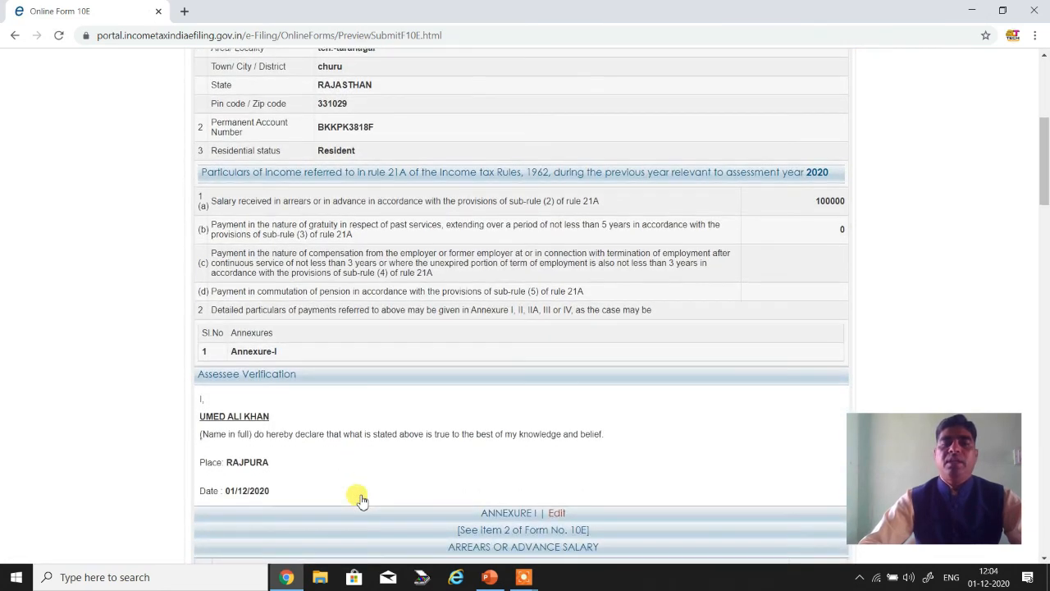
{"action": "scroll", "coordinate": [362, 497], "scroll_direction": "down", "scroll_amount": 1}
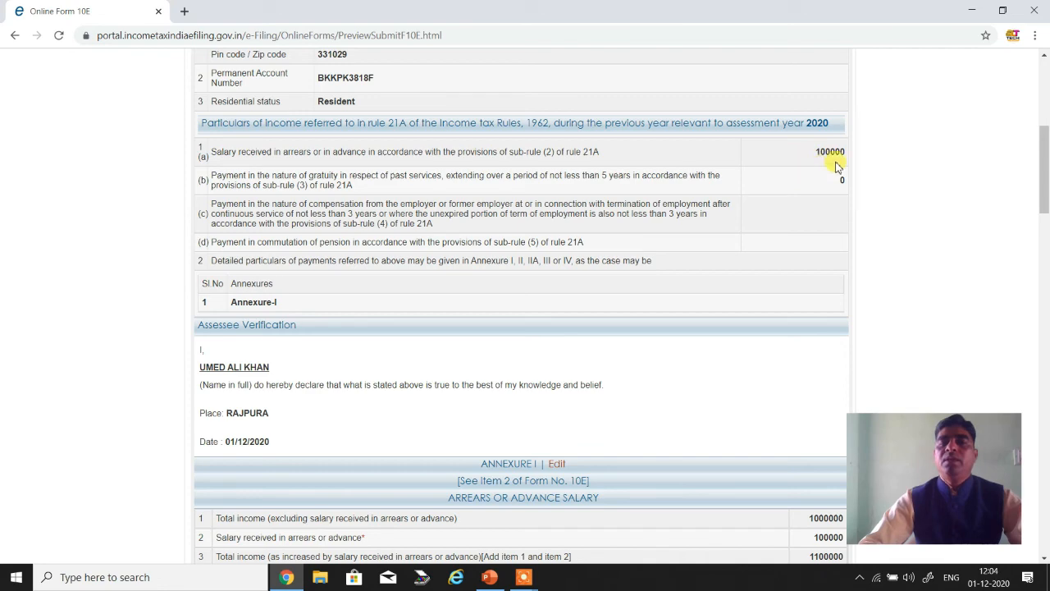
{"action": "scroll", "coordinate": [762, 236], "scroll_direction": "down", "scroll_amount": 3}
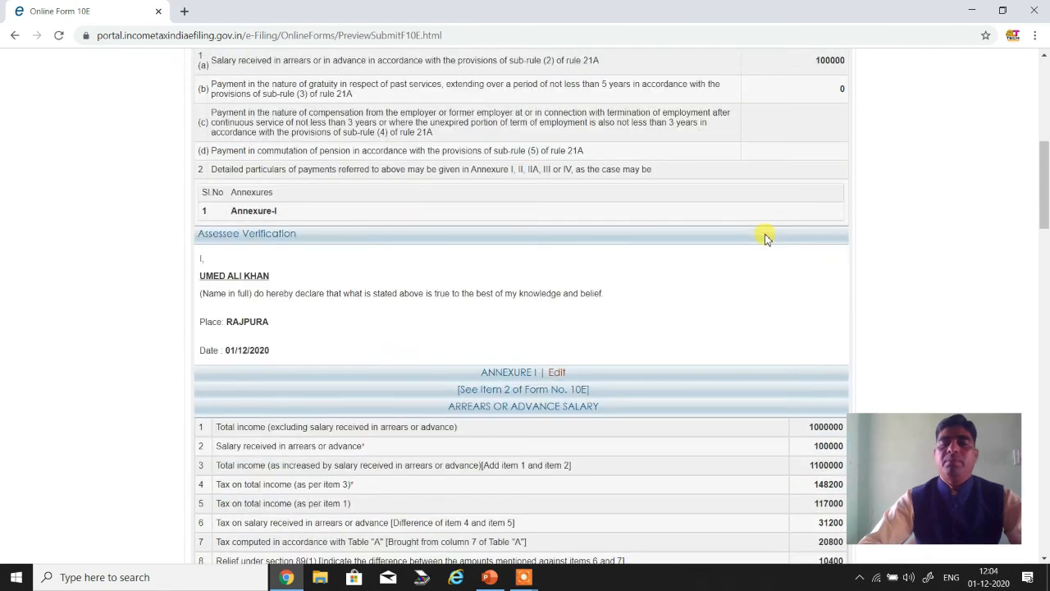
{"action": "scroll", "coordinate": [762, 237], "scroll_direction": "down", "scroll_amount": 1}
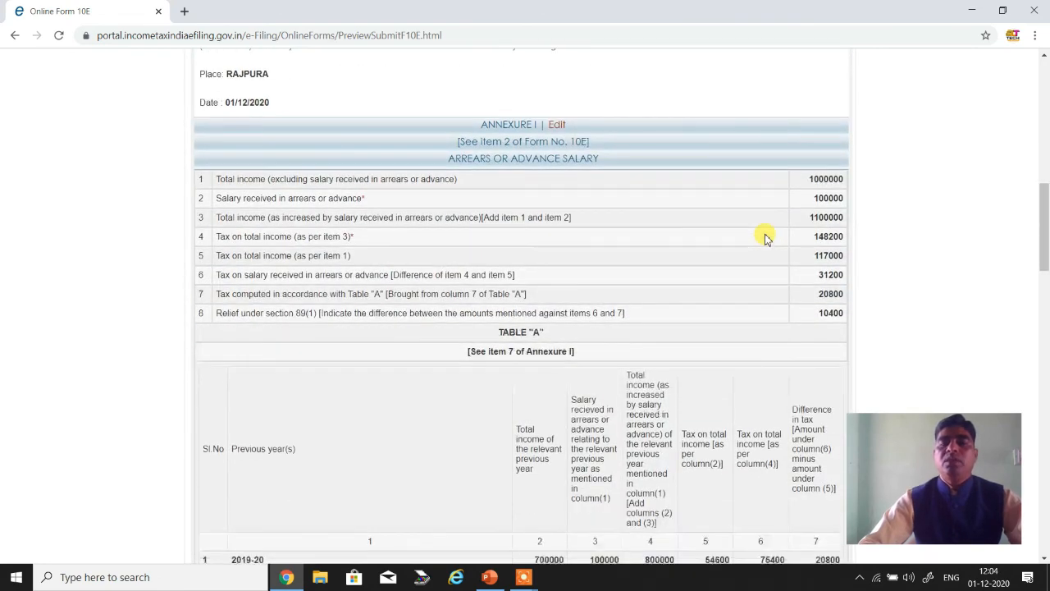
{"action": "scroll", "coordinate": [661, 228], "scroll_direction": "down", "scroll_amount": 1}
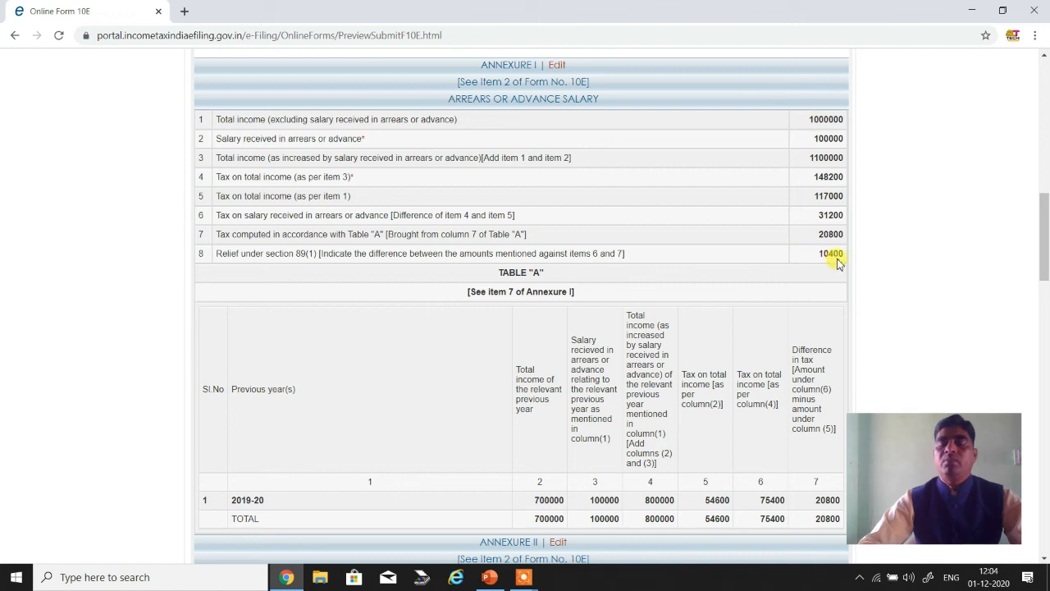
{"action": "scroll", "coordinate": [776, 301], "scroll_direction": "down", "scroll_amount": 2}
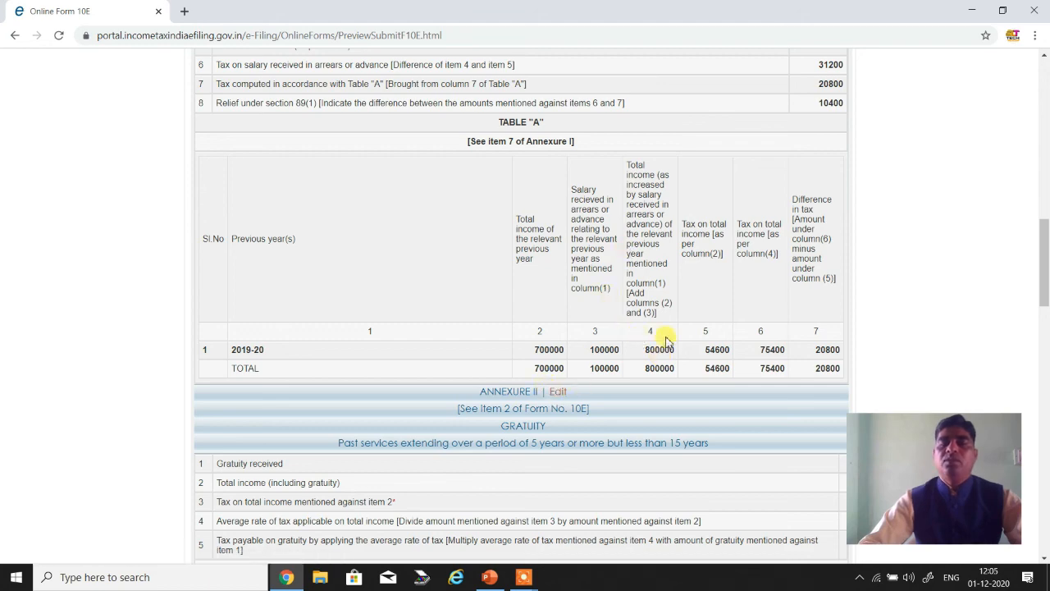
{"action": "scroll", "coordinate": [662, 335], "scroll_direction": "up", "scroll_amount": 5}
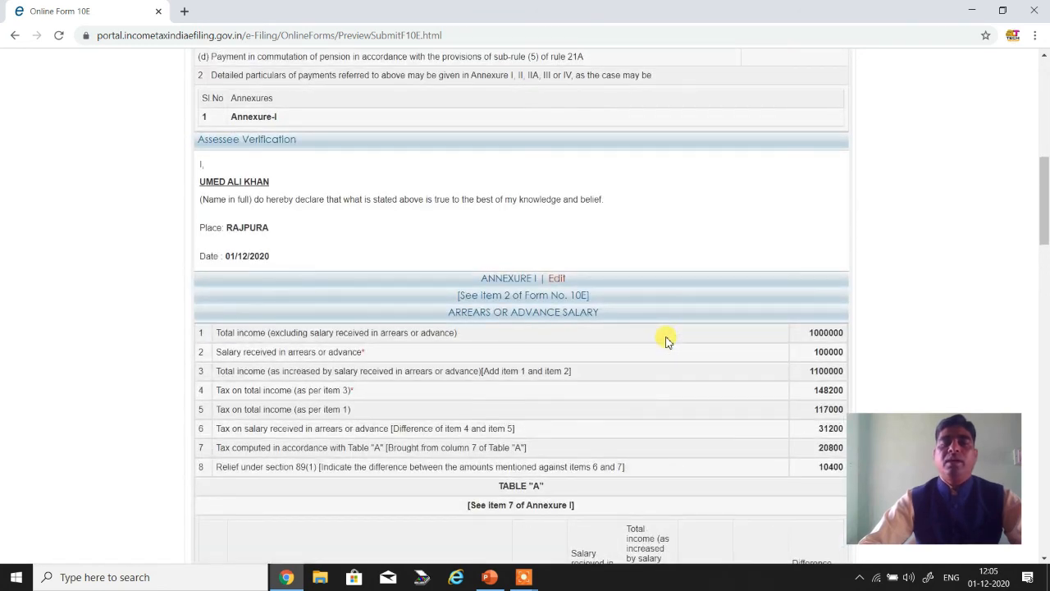
{"action": "scroll", "coordinate": [666, 341], "scroll_direction": "up", "scroll_amount": 2}
{"action": "scroll", "coordinate": [666, 342], "scroll_direction": "up", "scroll_amount": 6}
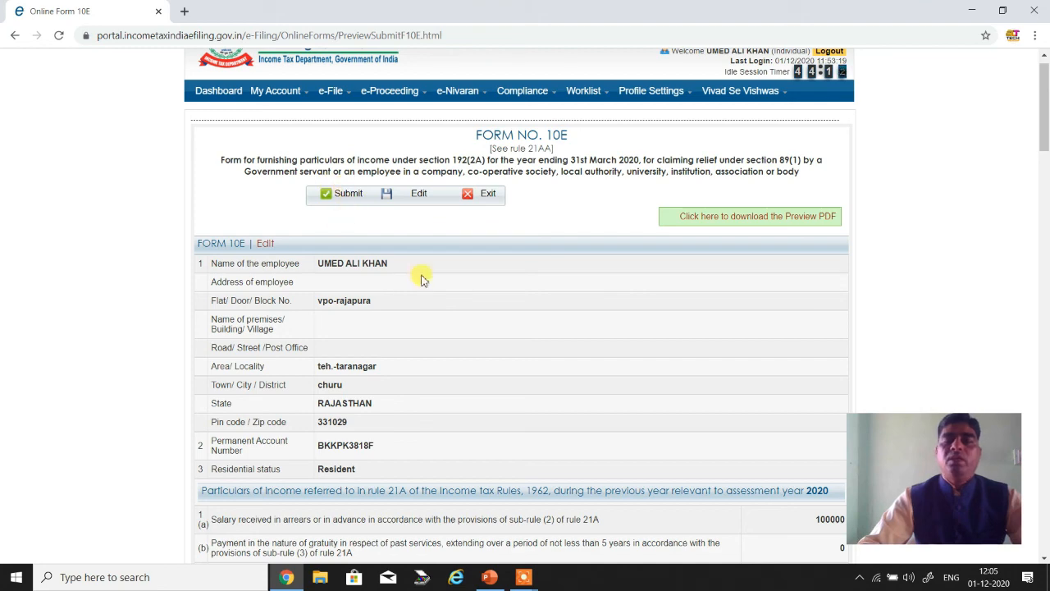
{"action": "scroll", "coordinate": [630, 279], "scroll_direction": "down", "scroll_amount": 3}
{"action": "scroll", "coordinate": [631, 283], "scroll_direction": "down", "scroll_amount": 6}
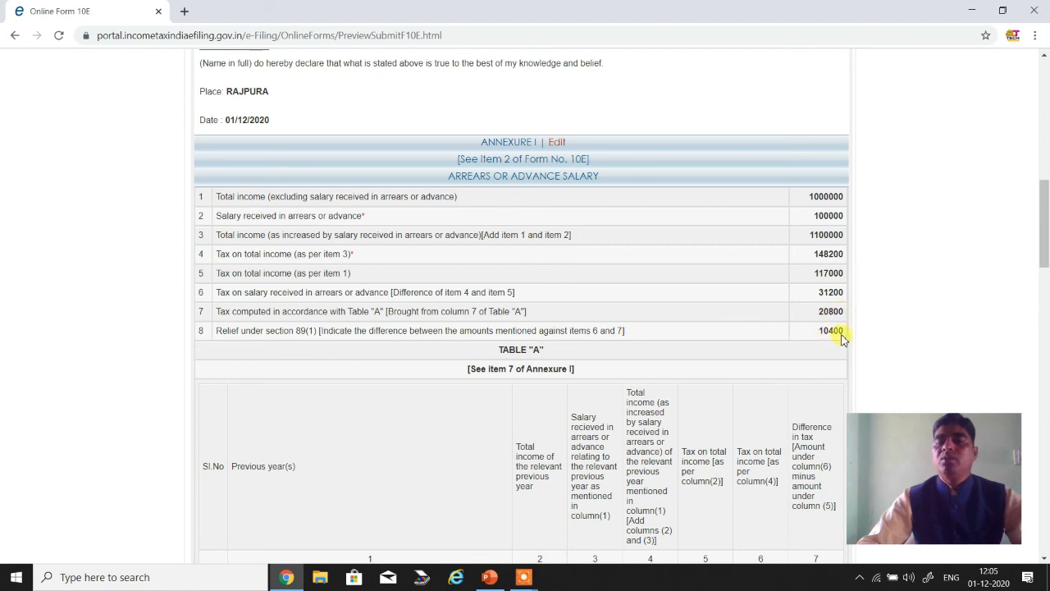
{"action": "scroll", "coordinate": [773, 328], "scroll_direction": "up", "scroll_amount": 1}
{"action": "scroll", "coordinate": [773, 328], "scroll_direction": "up", "scroll_amount": 2}
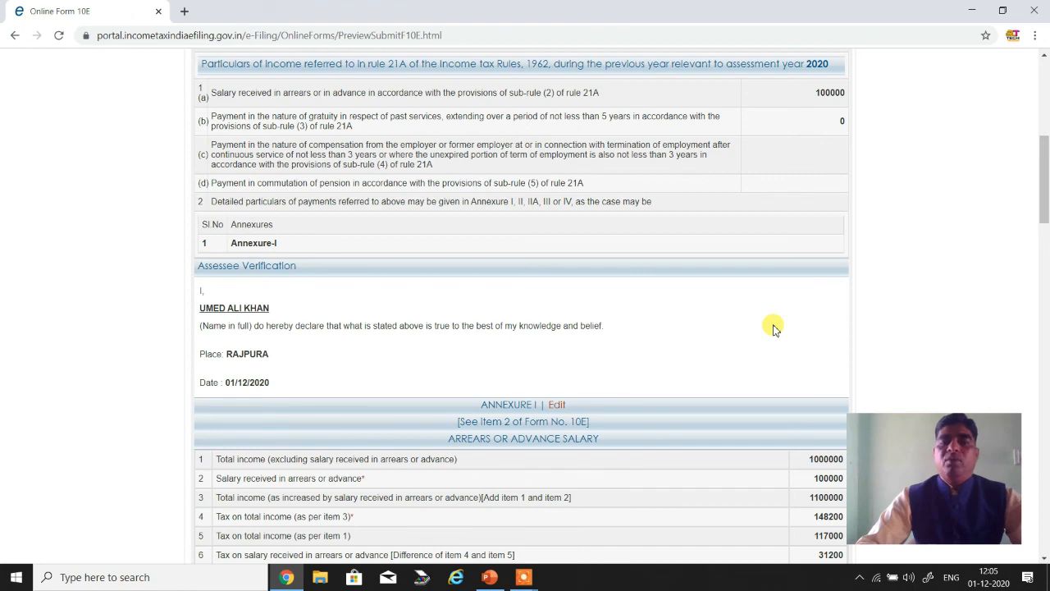
{"action": "scroll", "coordinate": [772, 328], "scroll_direction": "up", "scroll_amount": 3}
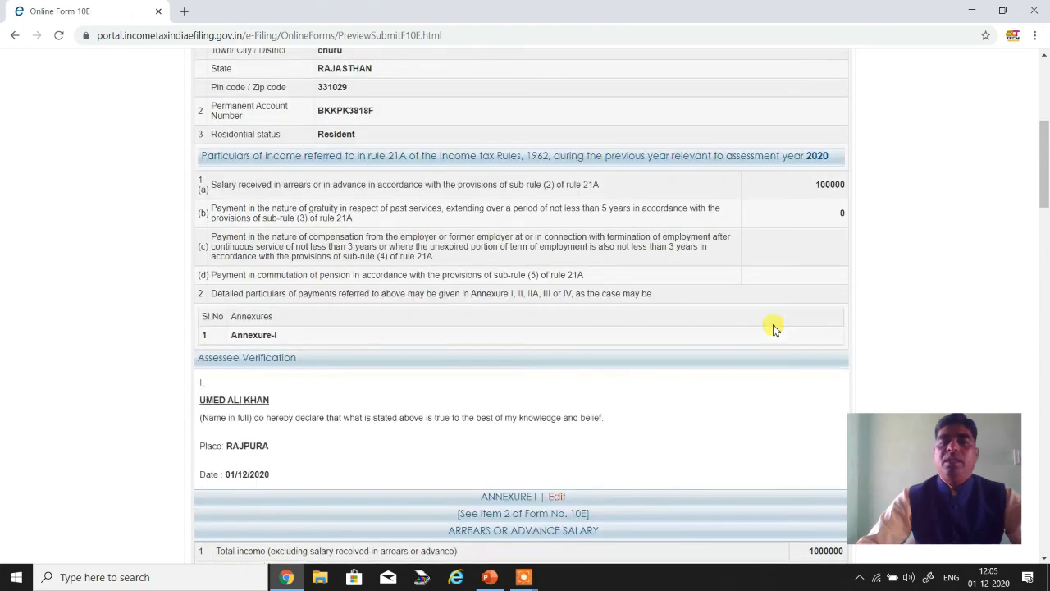
{"action": "scroll", "coordinate": [773, 327], "scroll_direction": "down", "scroll_amount": 3}
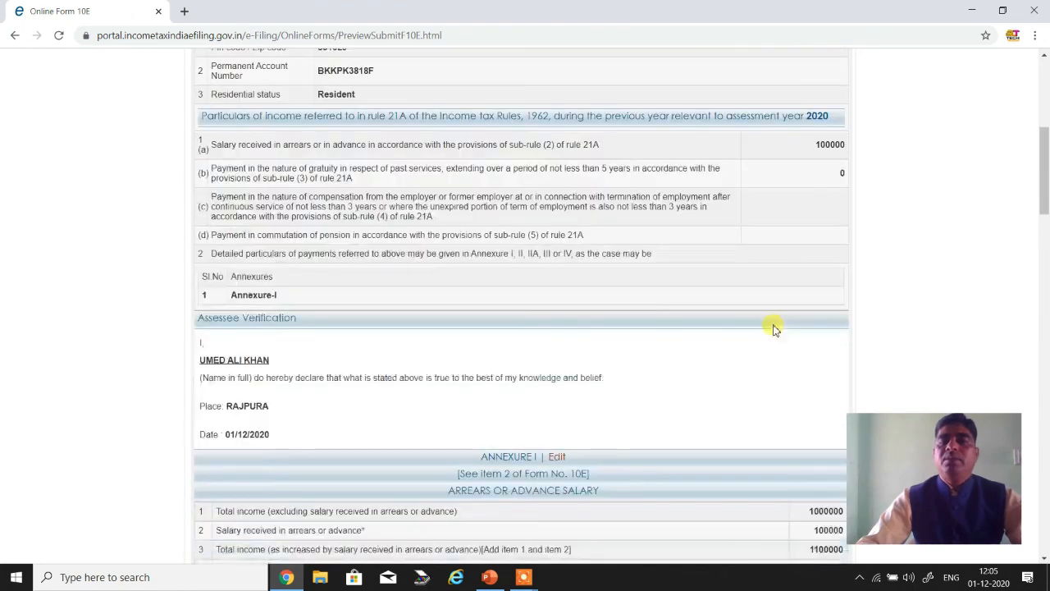